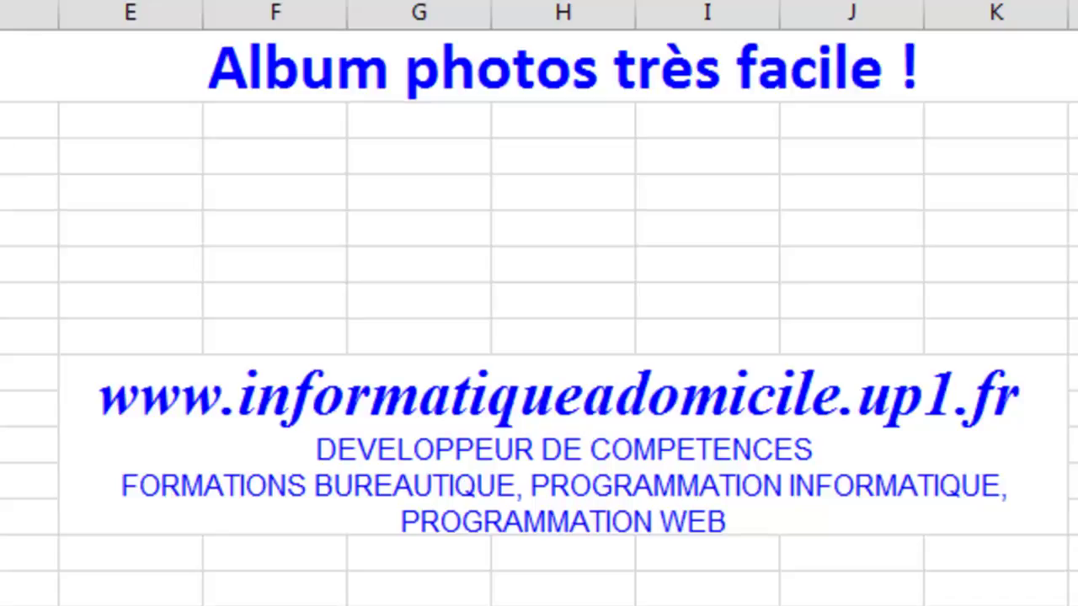
- Select the website banner, then the Lola, Lolo and Lili name cells, and clear the selection
left_click(646, 453)
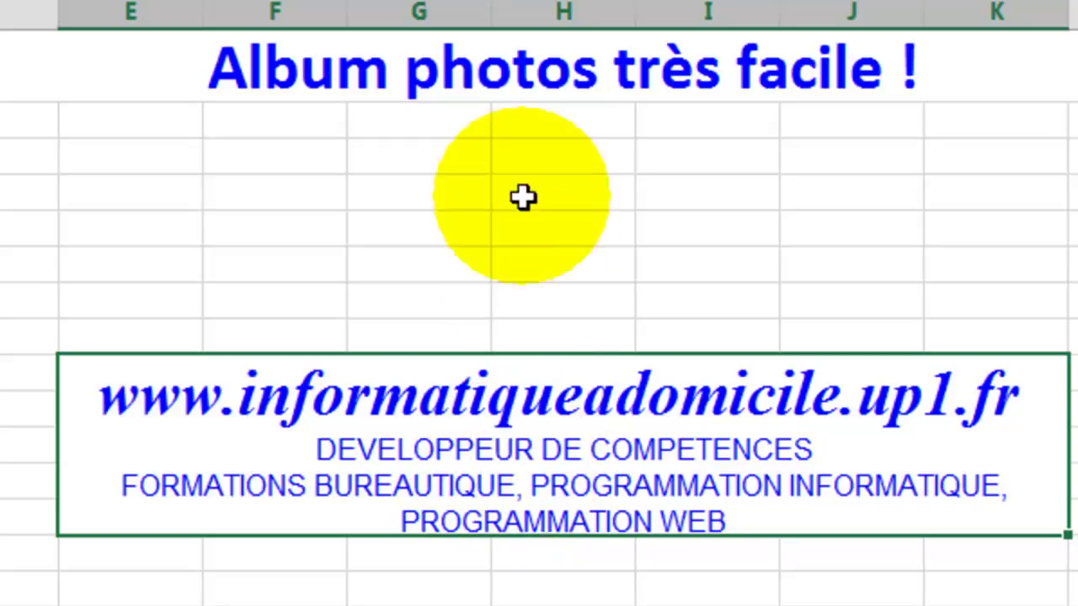
scroll(17, 181, "left", 3)
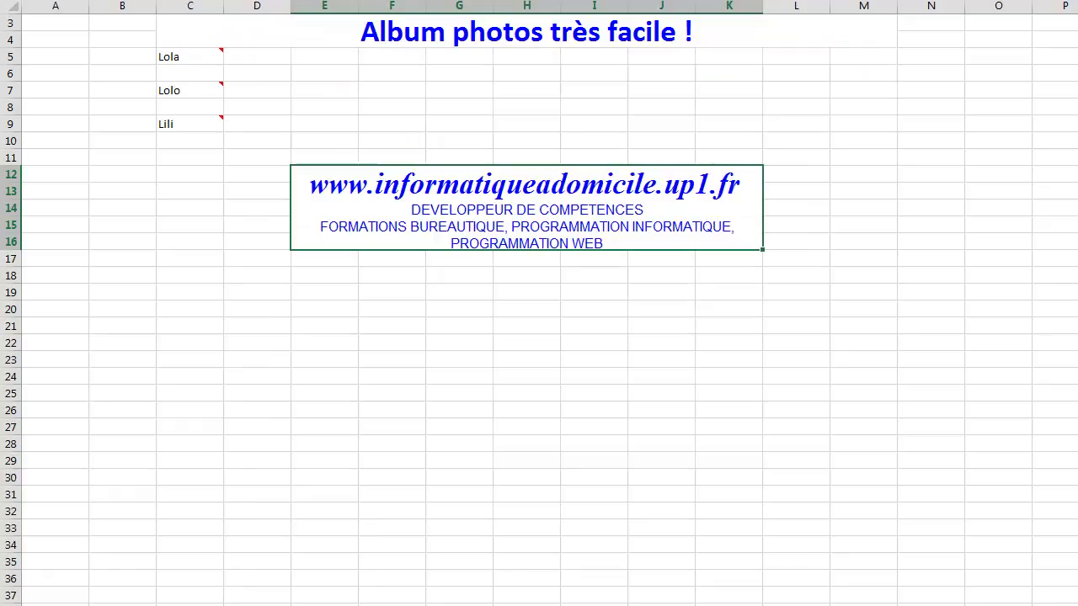
key("Escape")
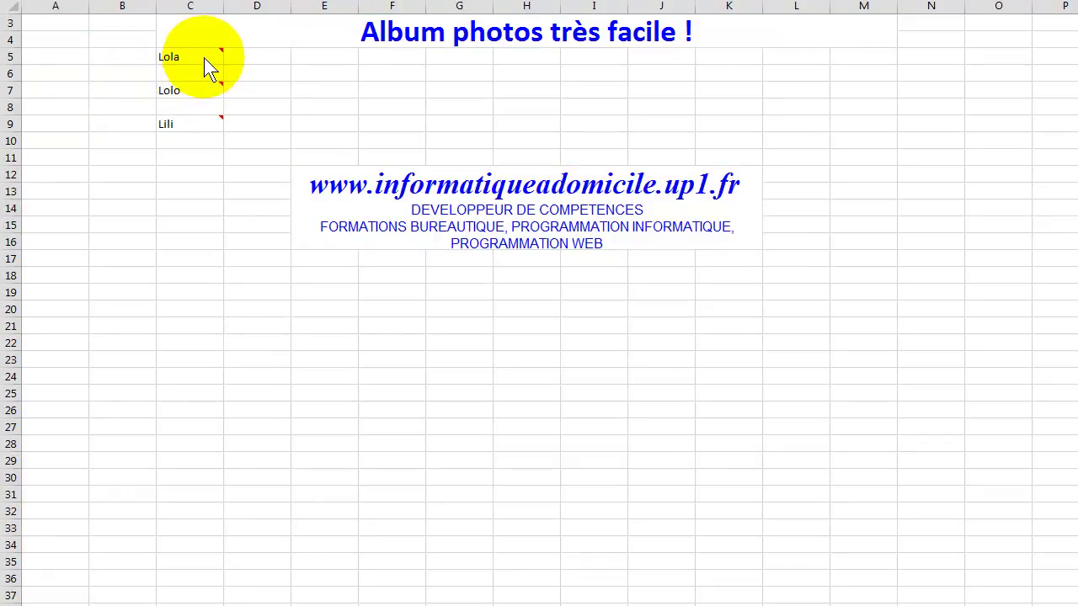
left_click(205, 56)
left_click_drag(204, 57, 199, 125)
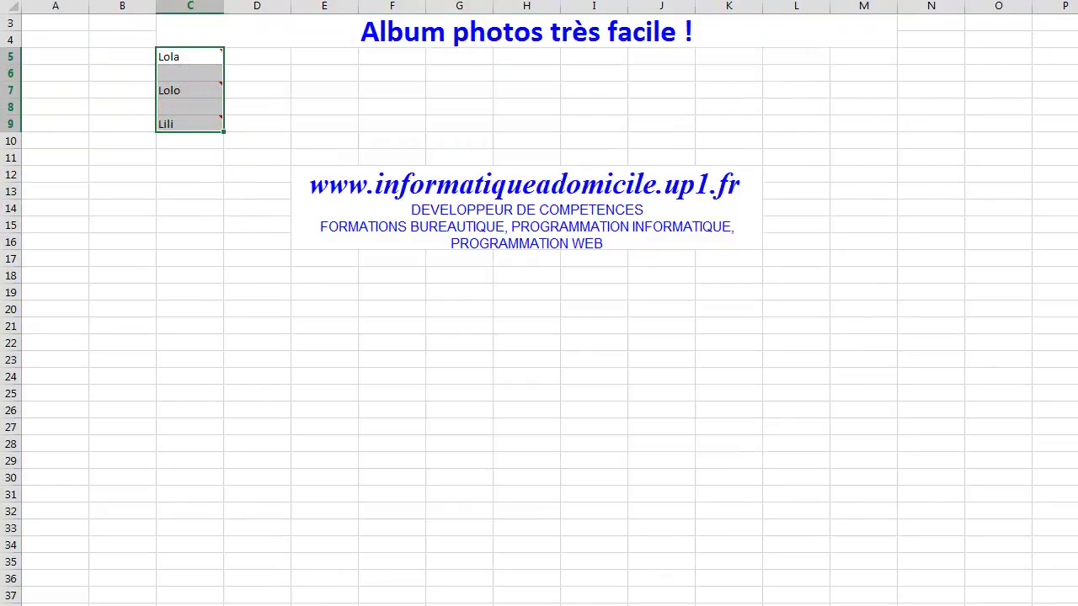
left_click(271, 140)
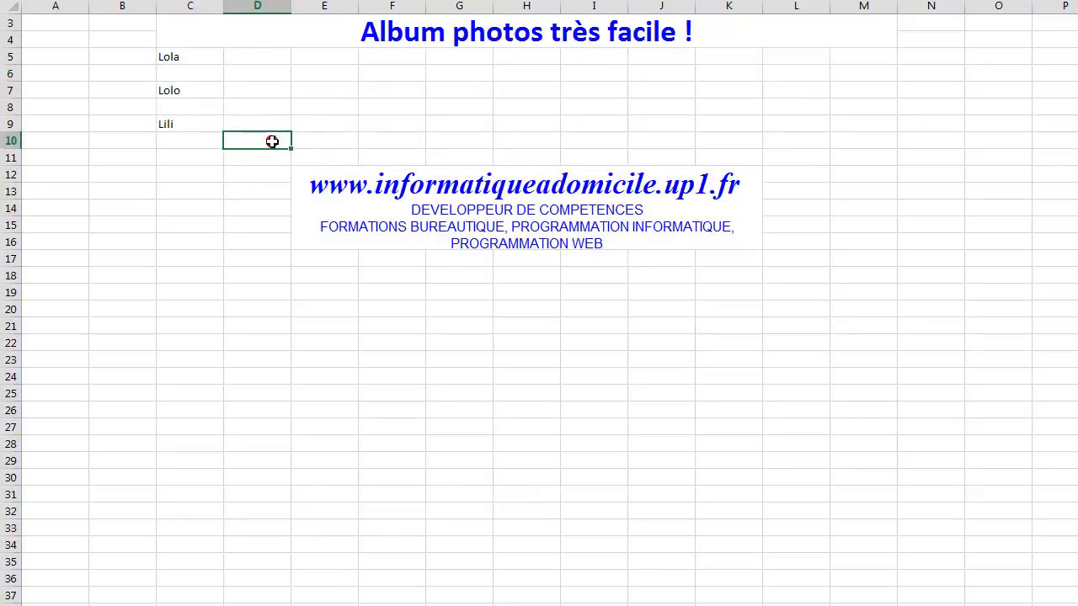
- Insert a comment on the Lola cell and delete its default 'Formation:' text
left_click(193, 61)
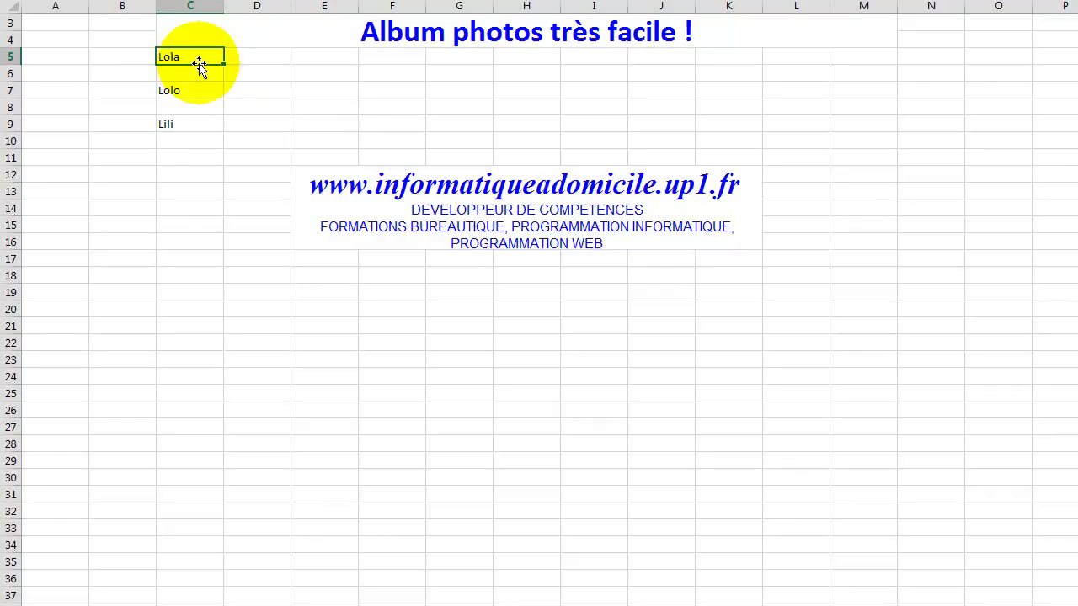
left_click(209, 74)
left_click(203, 56)
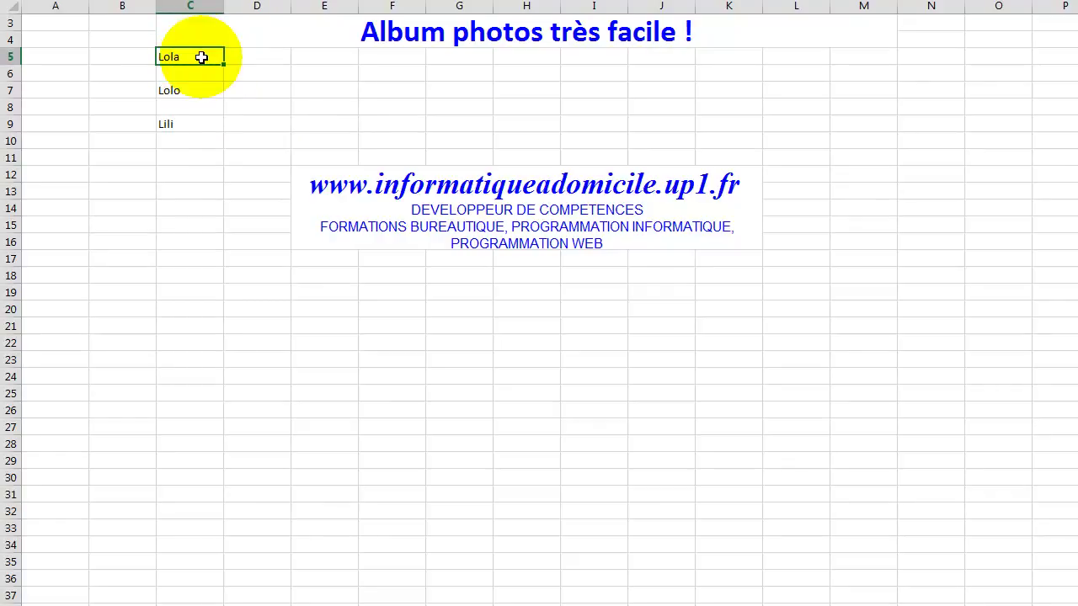
right_click(208, 62)
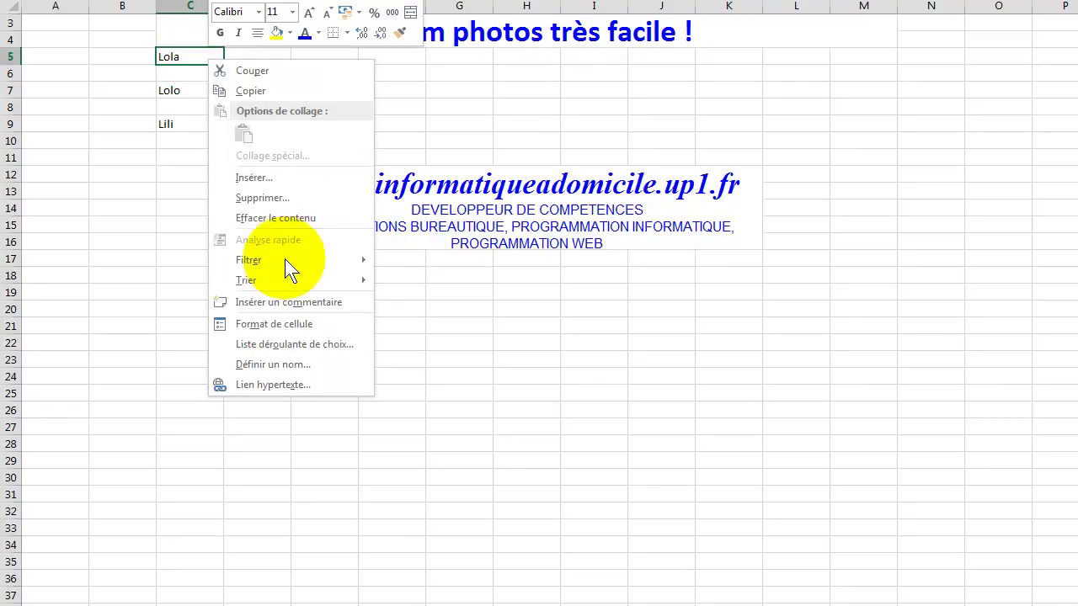
left_click(306, 303)
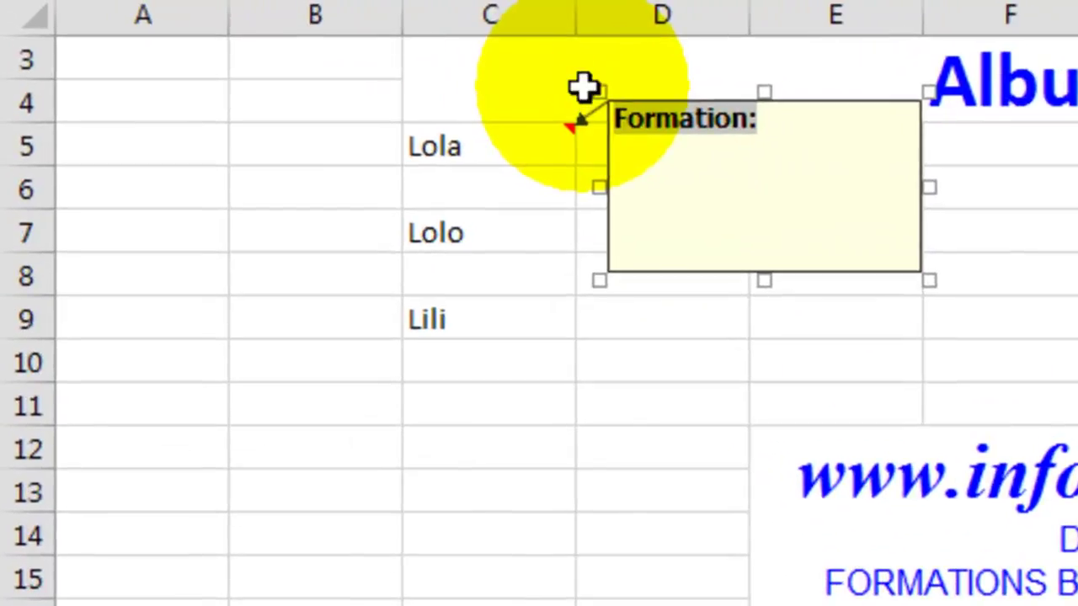
key("Delete")
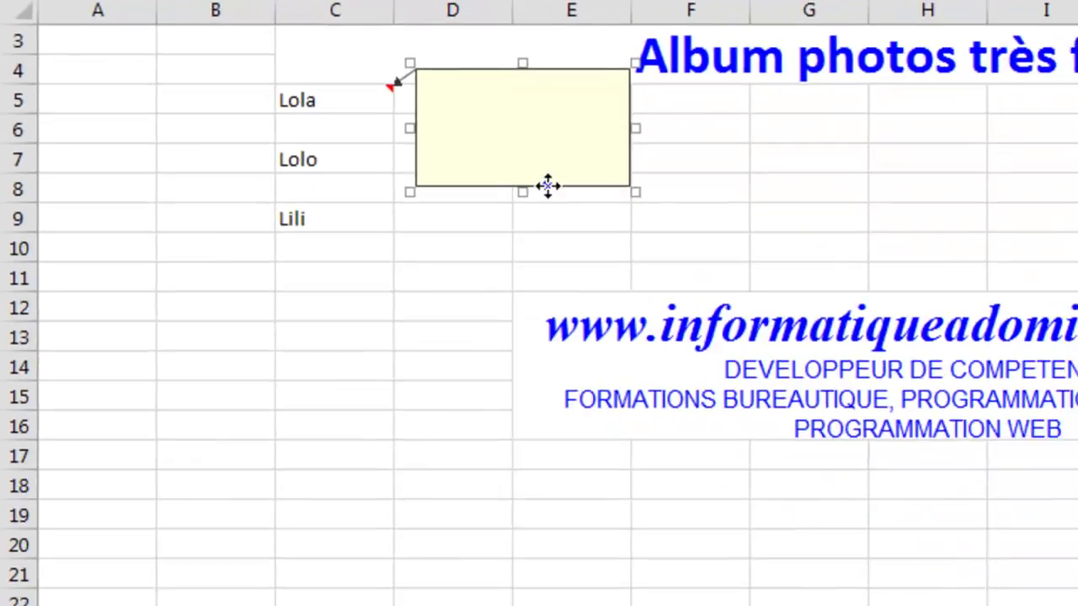
- Set Lola's comment fill to the picture femme.jpg via Format de commentaire > Motifs et textures > Image
right_click(753, 256)
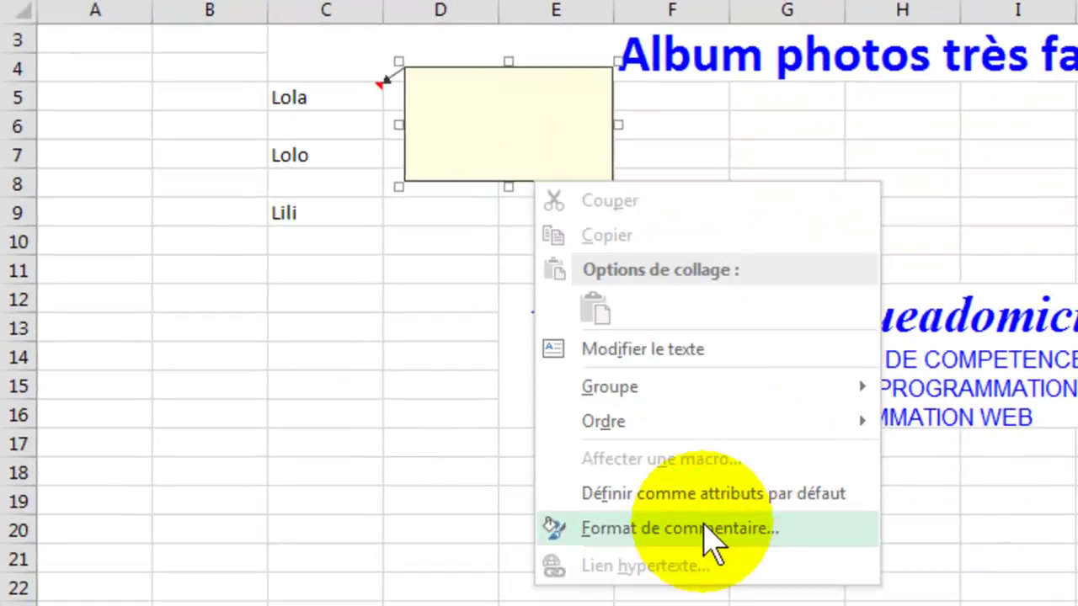
left_click(705, 529)
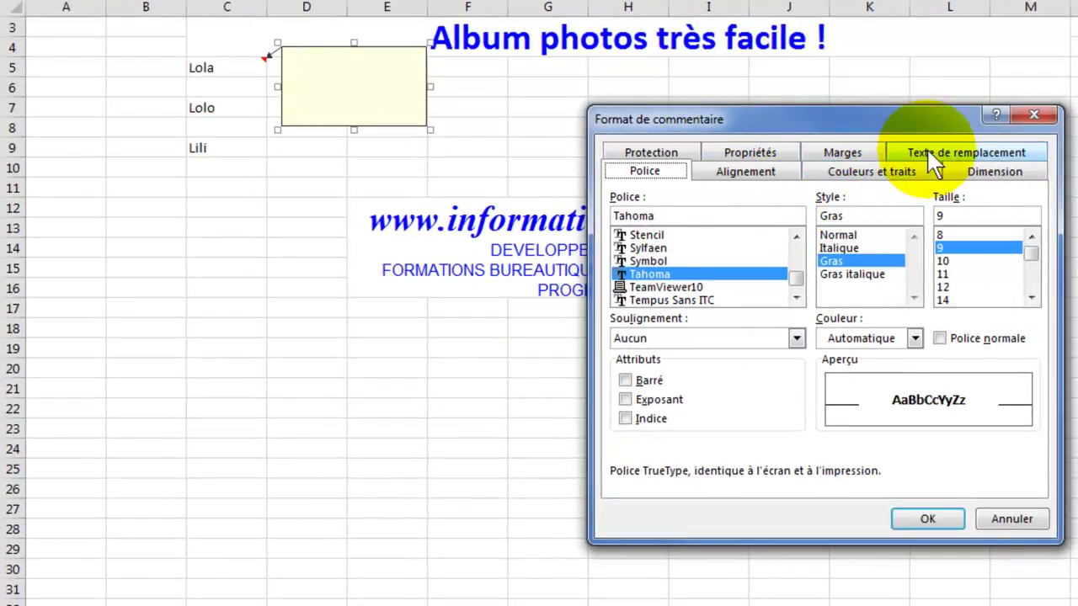
left_click(880, 177)
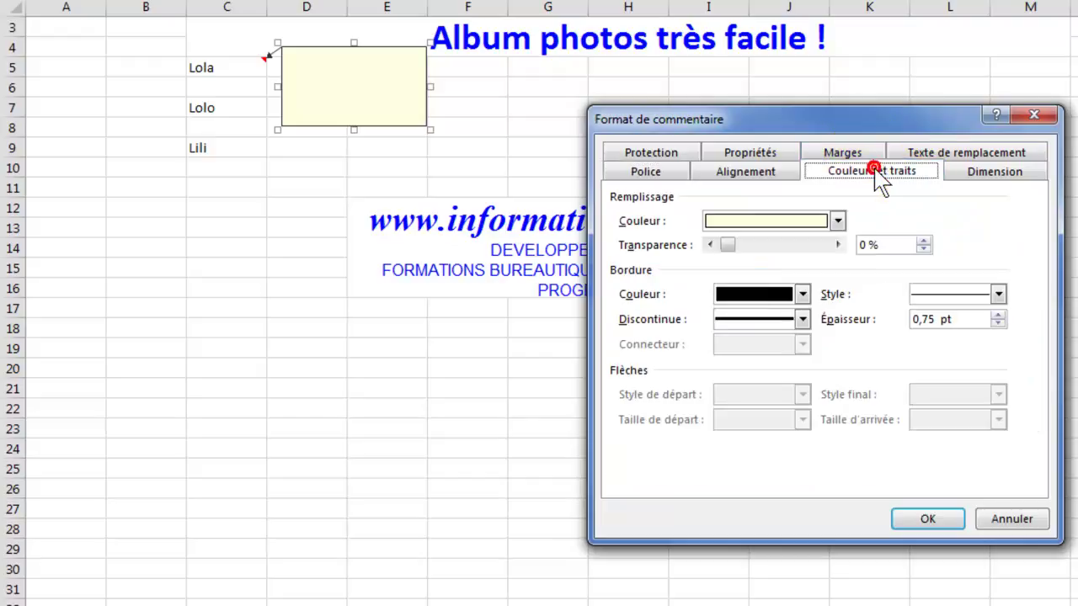
left_click(837, 220)
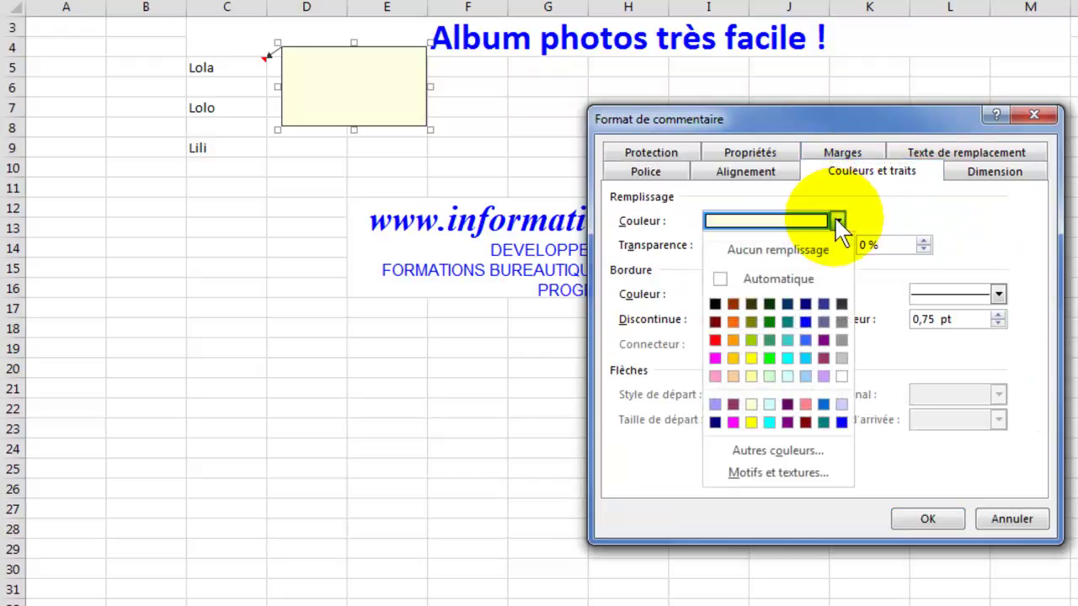
left_click(778, 473)
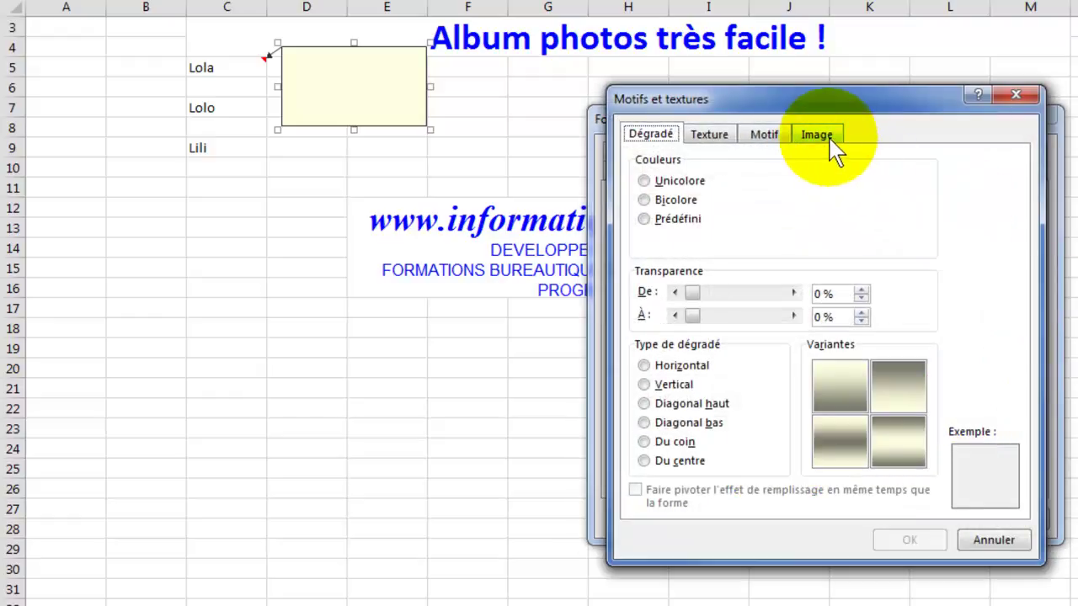
left_click(821, 139)
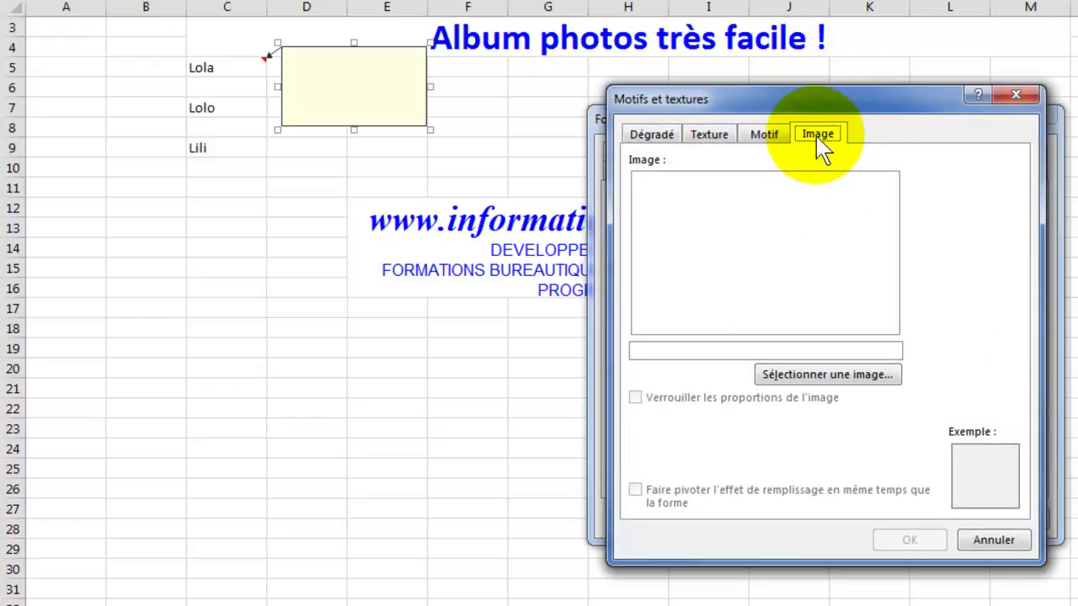
left_click(843, 377)
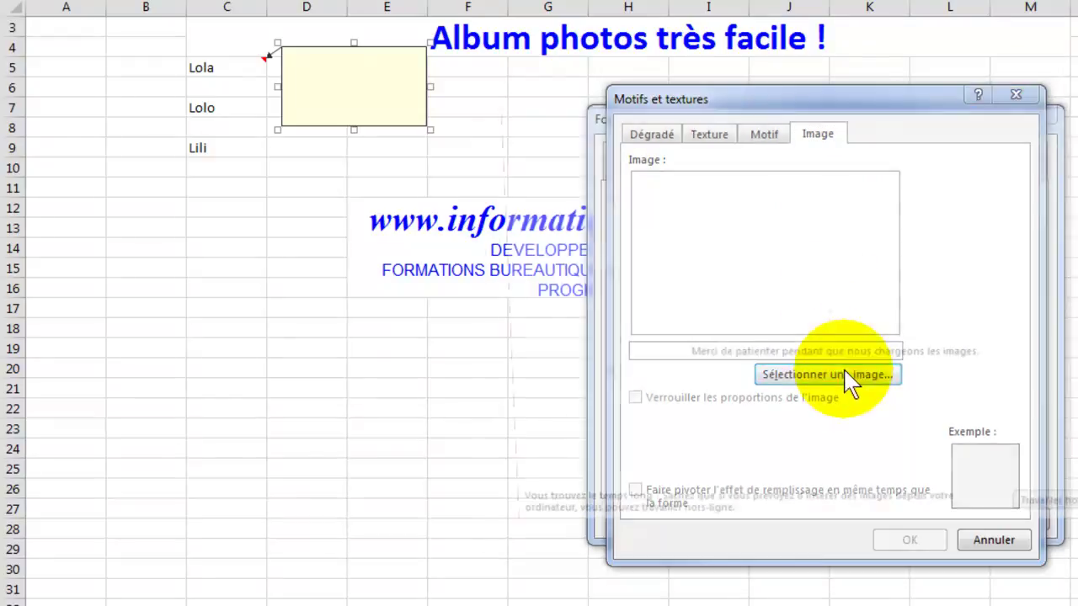
left_click(728, 221)
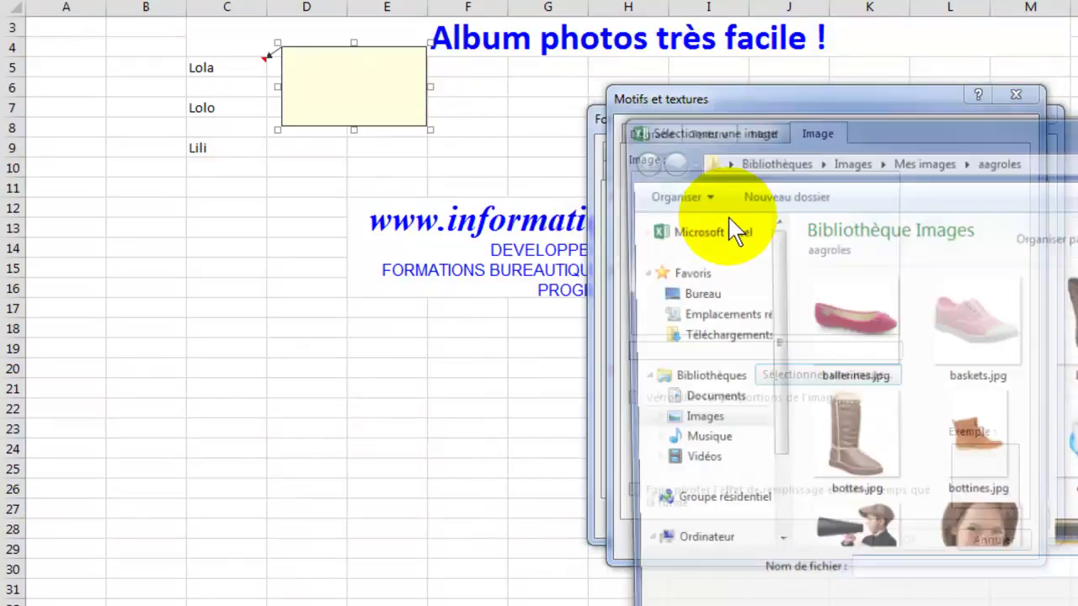
left_click(989, 526)
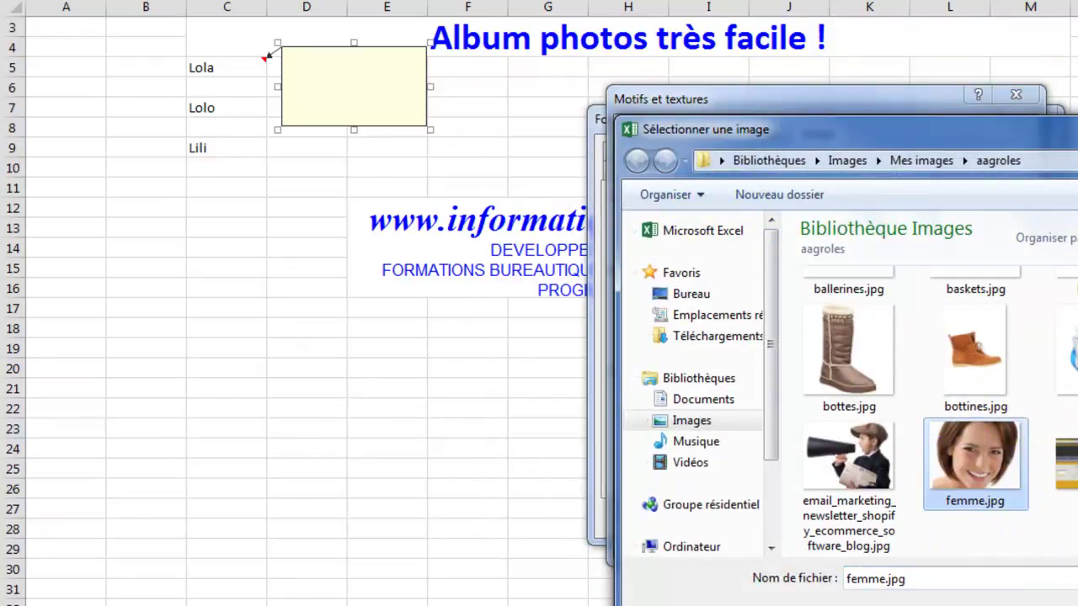
double_click(991, 517)
left_click(913, 539)
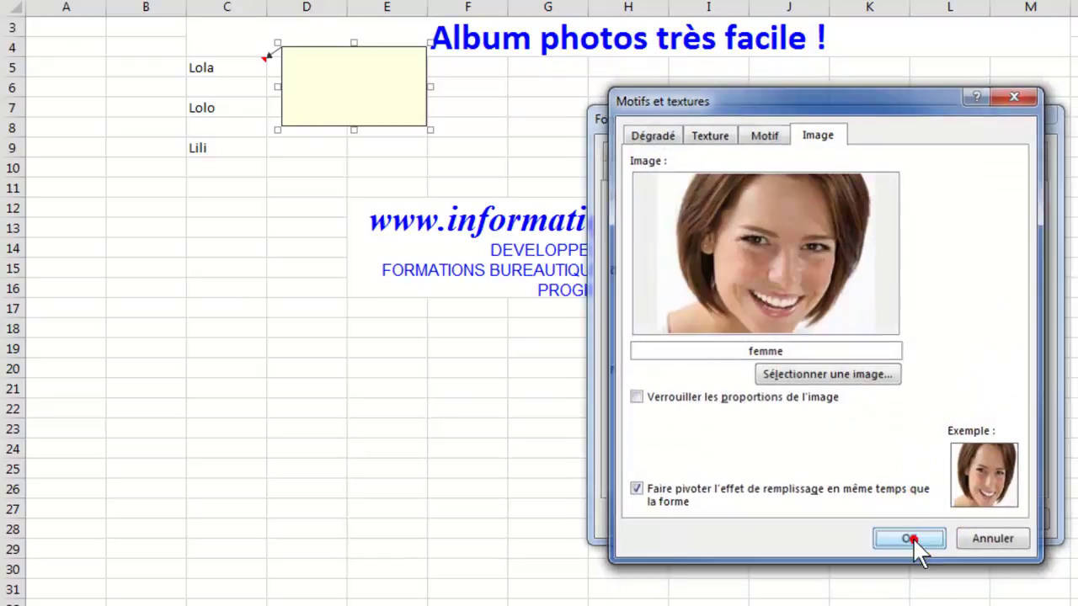
left_click(922, 522)
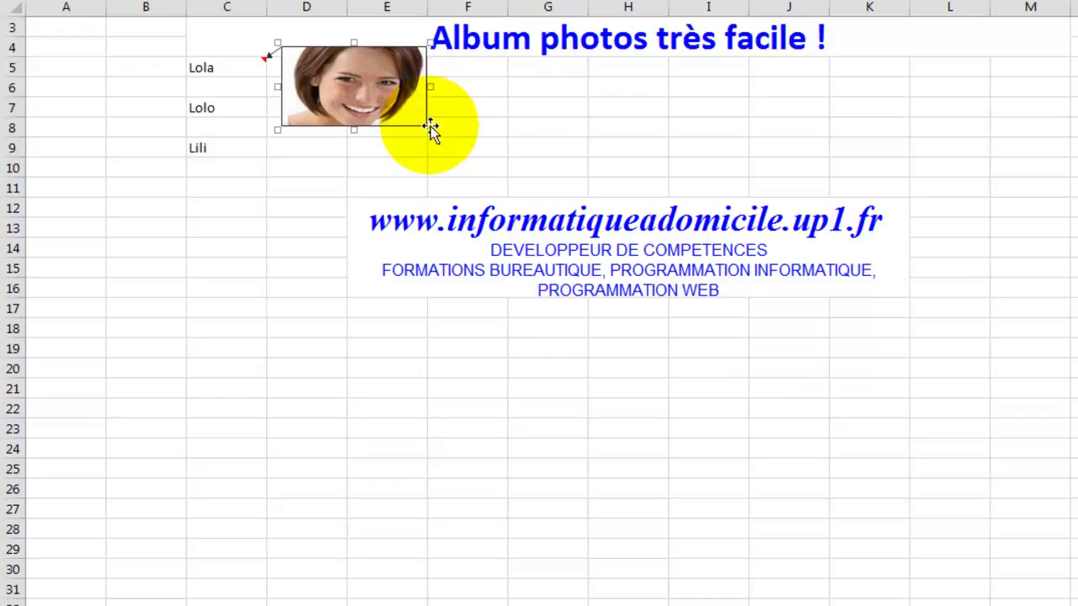
- Stretch Lola's photo comment to about column M, row 35, then select the Lolo cell
mouse_move(430, 126)
left_mouse_down()
mouse_move(878, 282)
mouse_move(1074, 395)
mouse_move(1025, 605)
mouse_move(1076, 605)
mouse_move(1026, 605)
left_mouse_up()
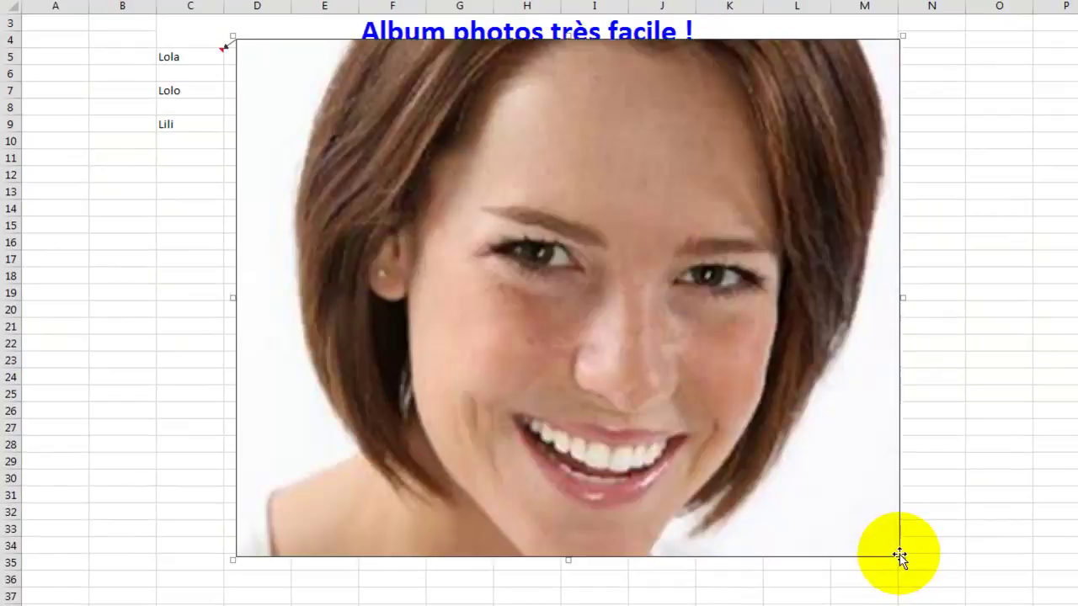
mouse_move(190, 57)
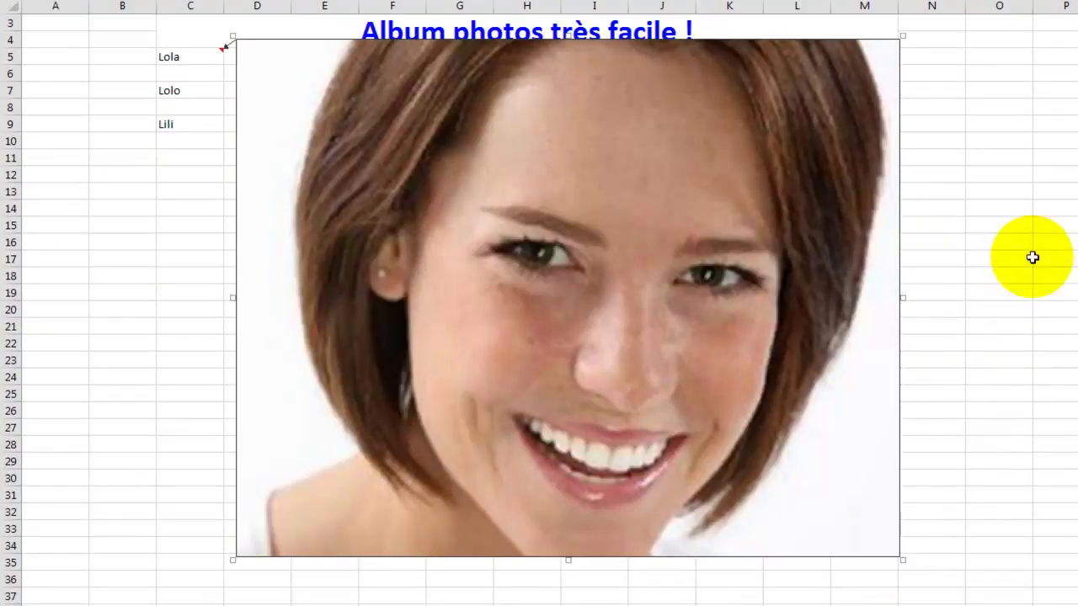
left_click(190, 205)
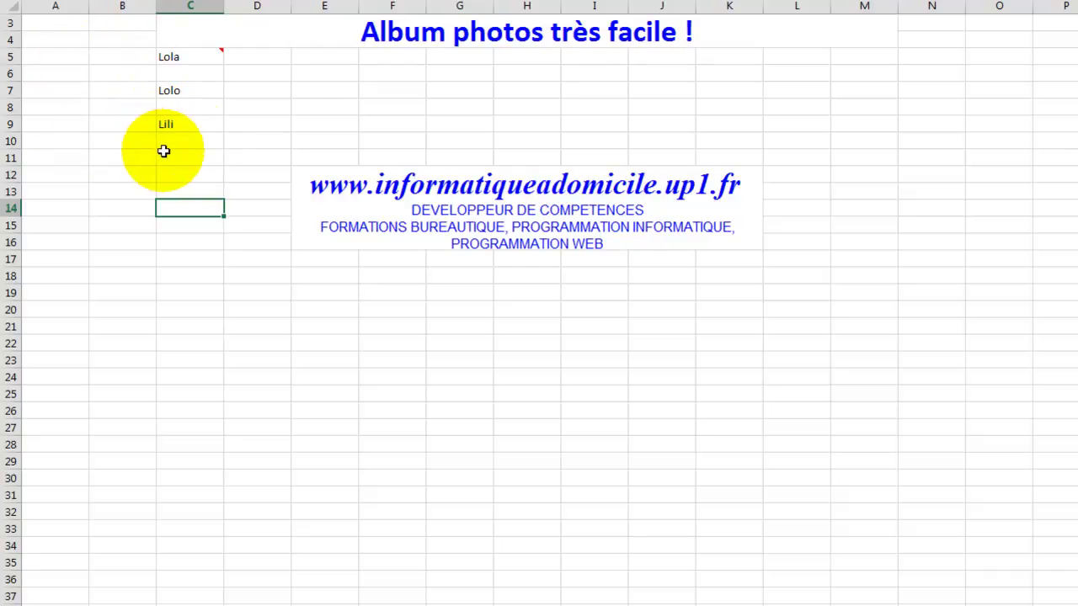
left_click(203, 90)
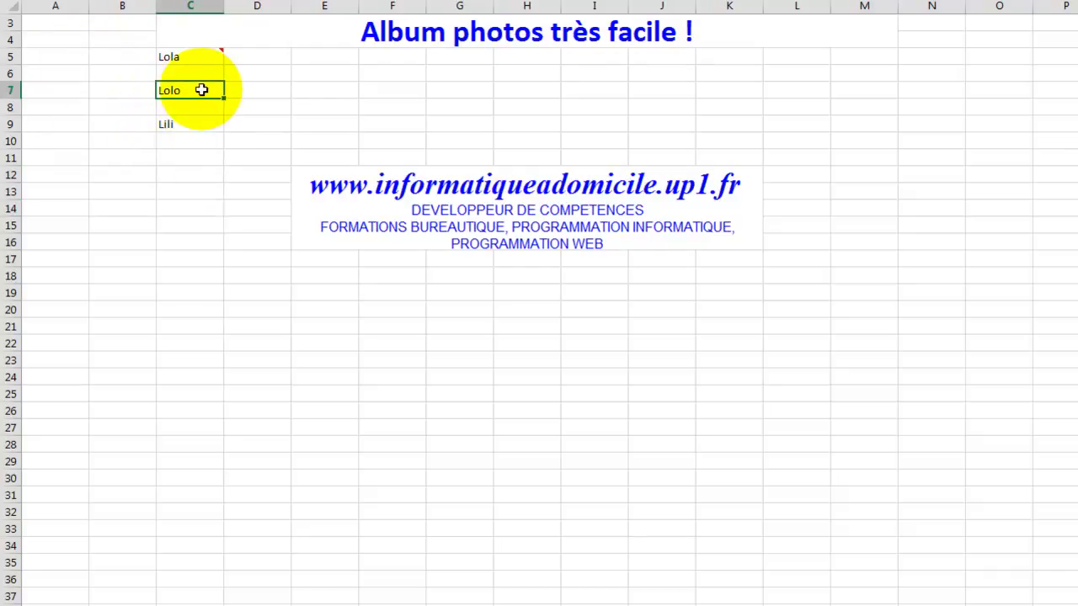
left_click(198, 104)
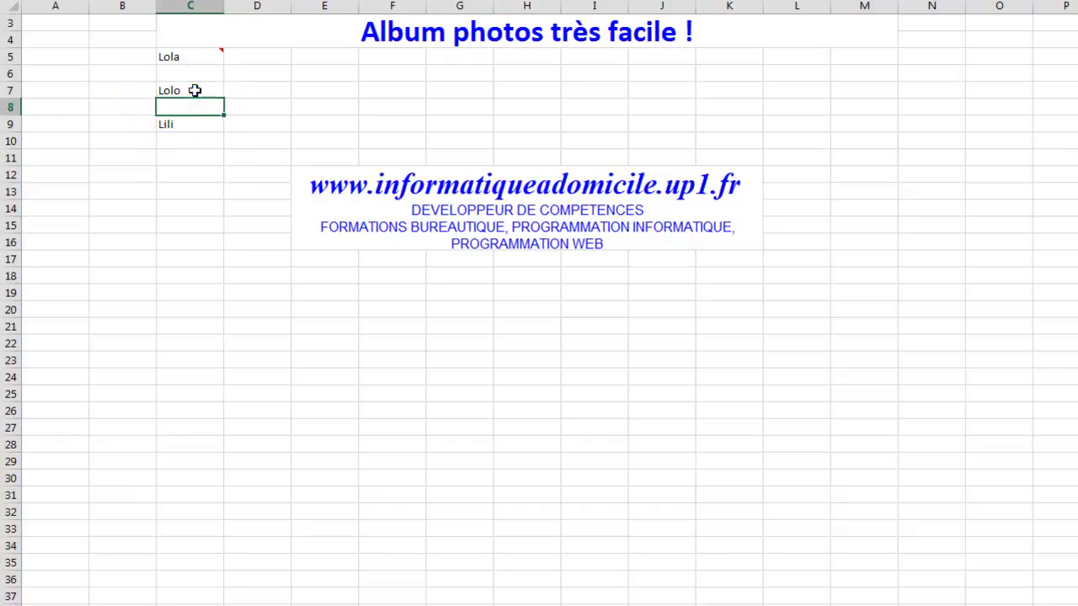
right_click(194, 91)
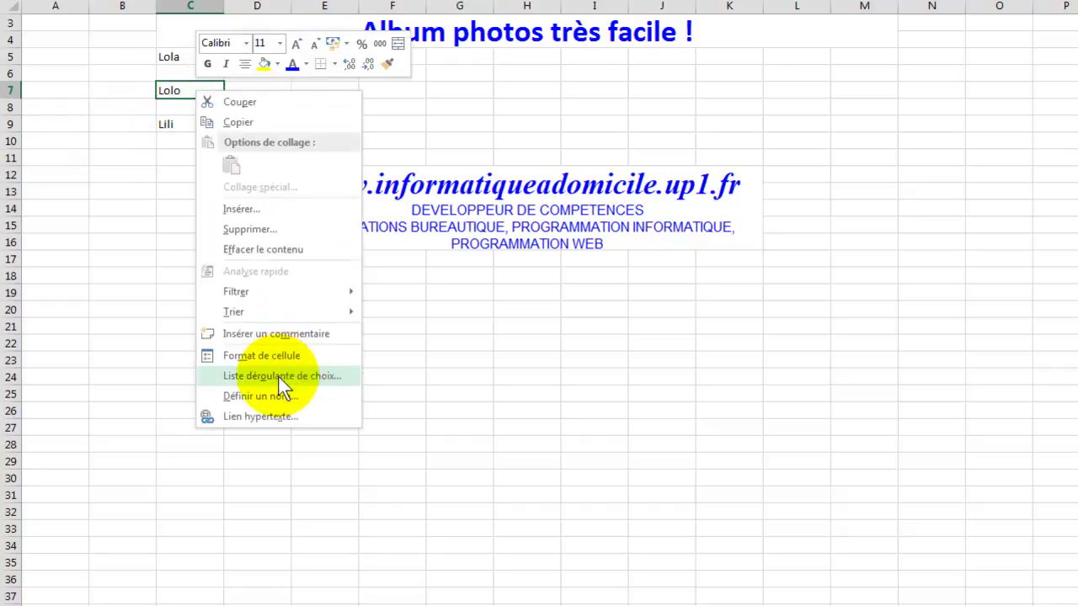
key("Escape")
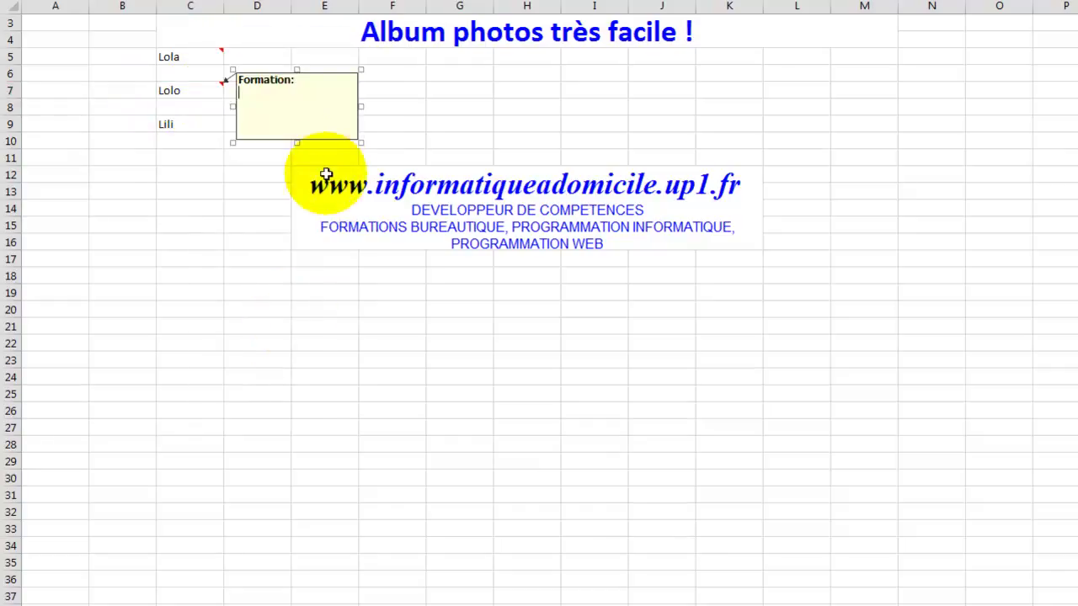
- Select the 'Formation:' text in Lolo's comment and set the comment's picture fill to homme.jpg
left_click_drag(292, 105, 223, 72)
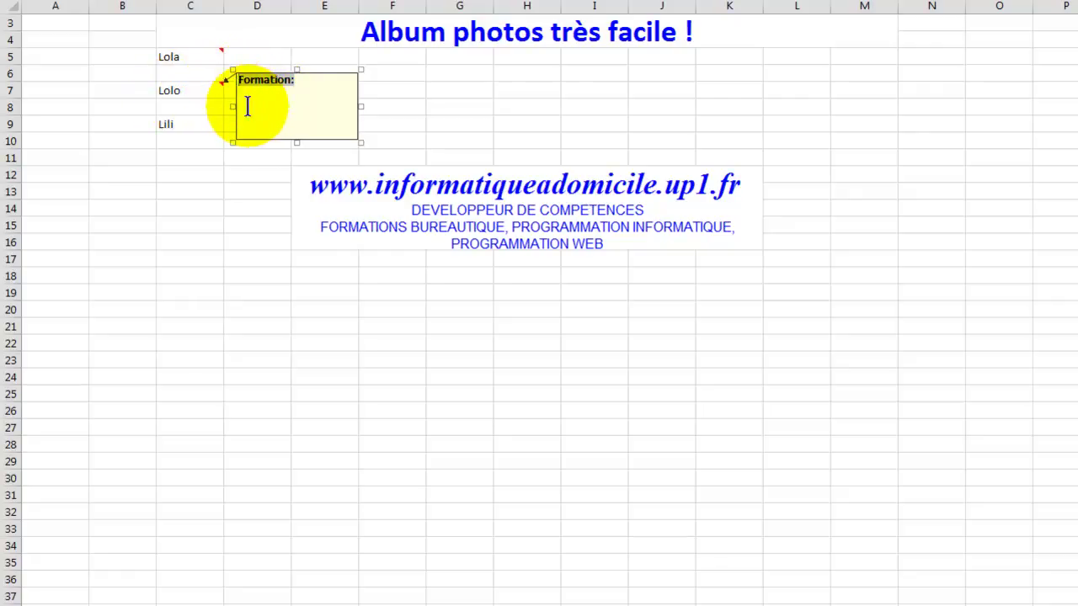
right_click(313, 141)
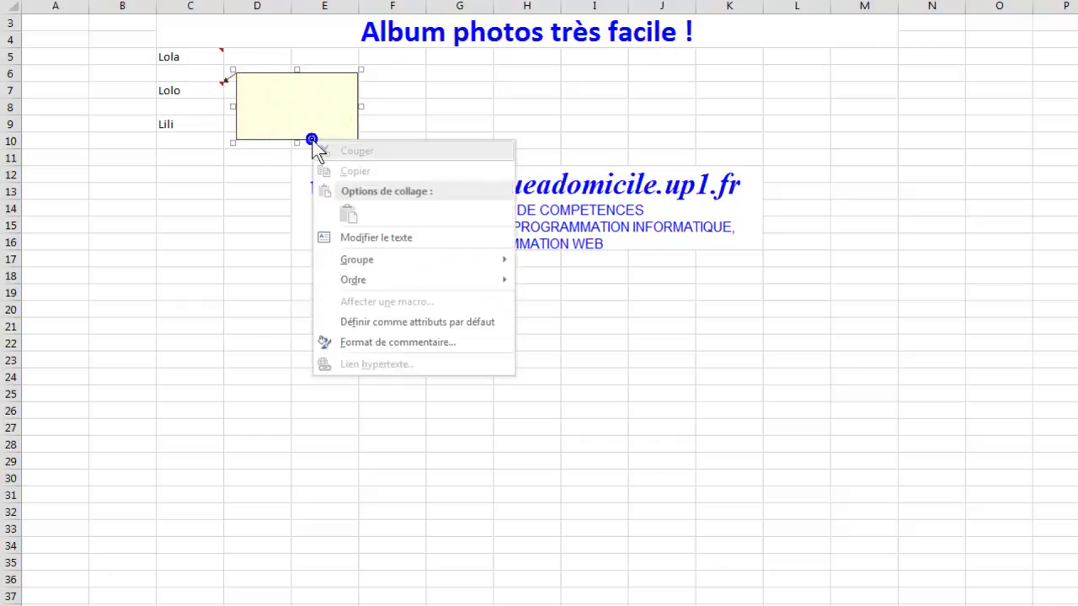
left_click(404, 345)
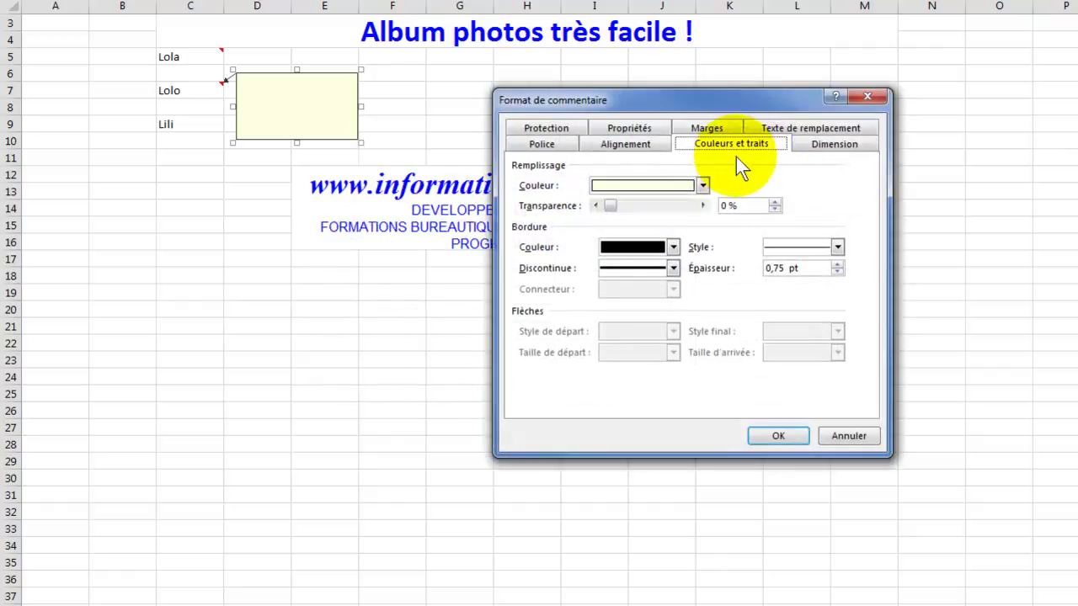
left_click(702, 185)
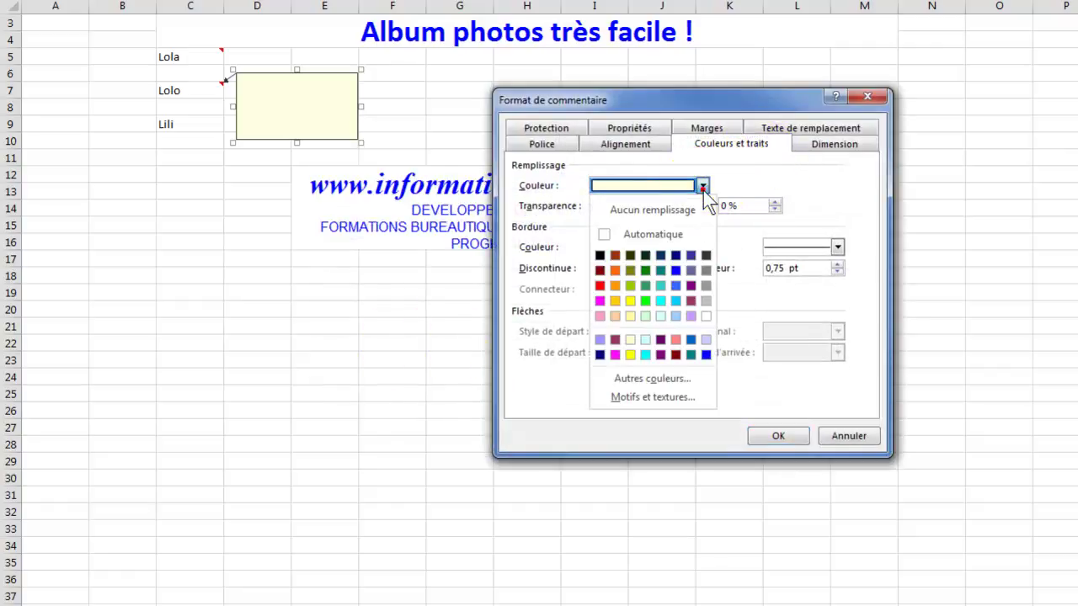
left_click(652, 396)
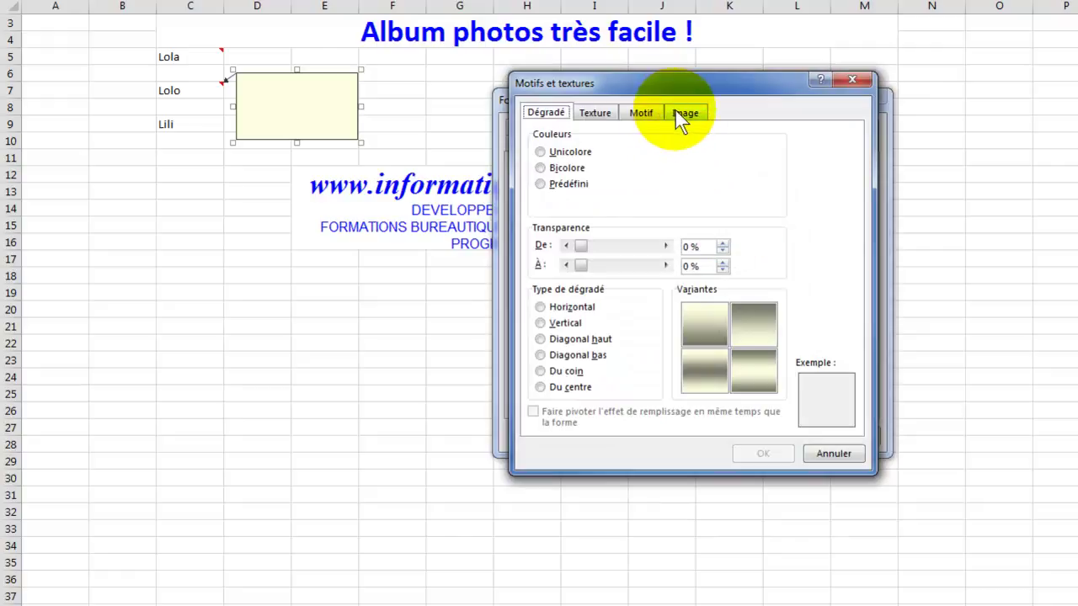
left_click(682, 116)
left_click(690, 314)
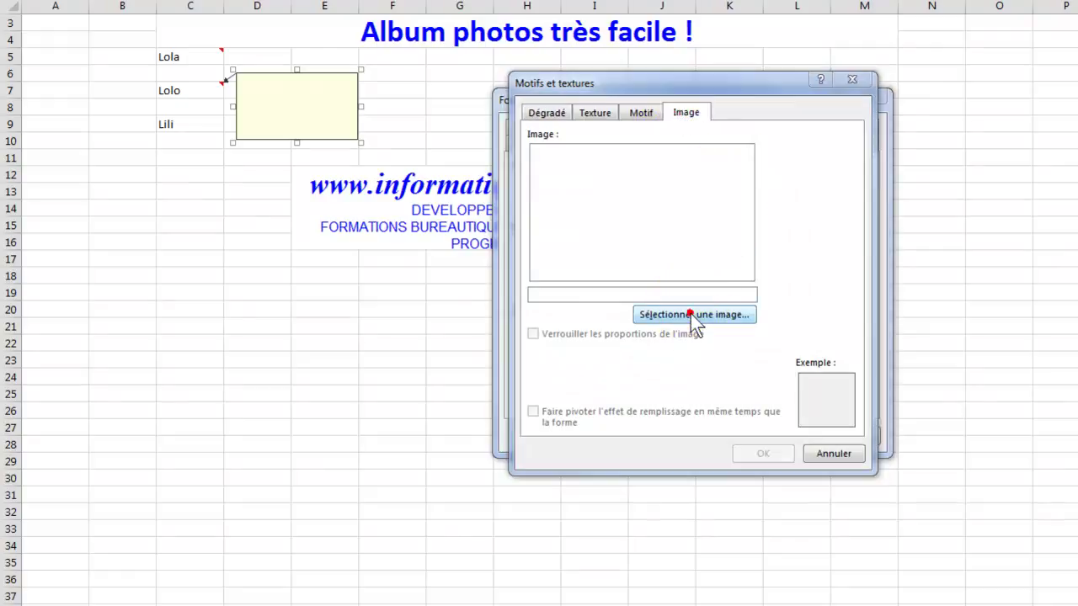
left_click(629, 189)
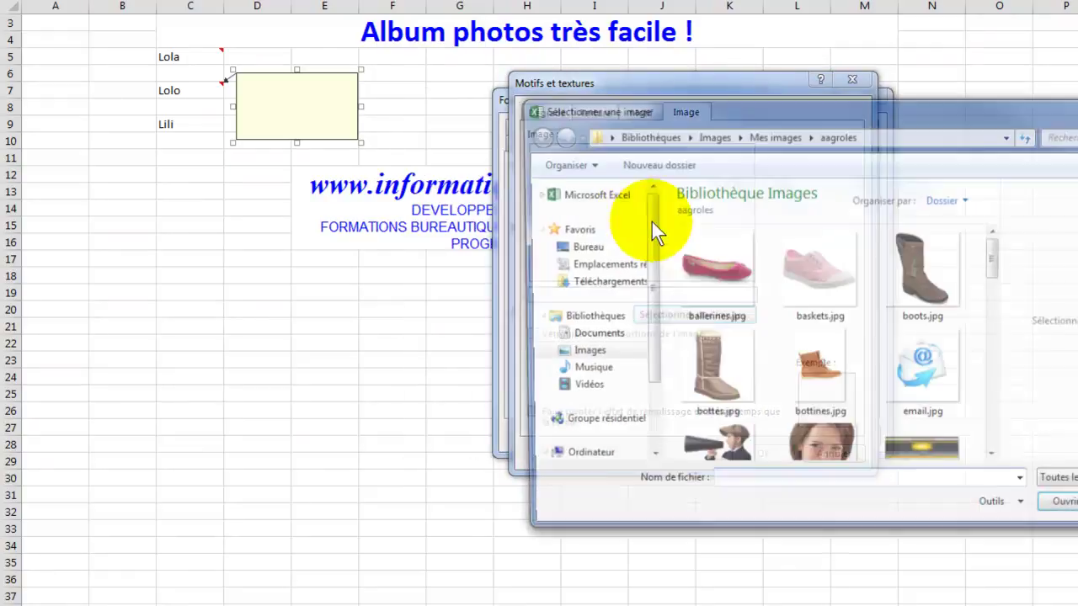
left_click_drag(985, 269, 990, 311)
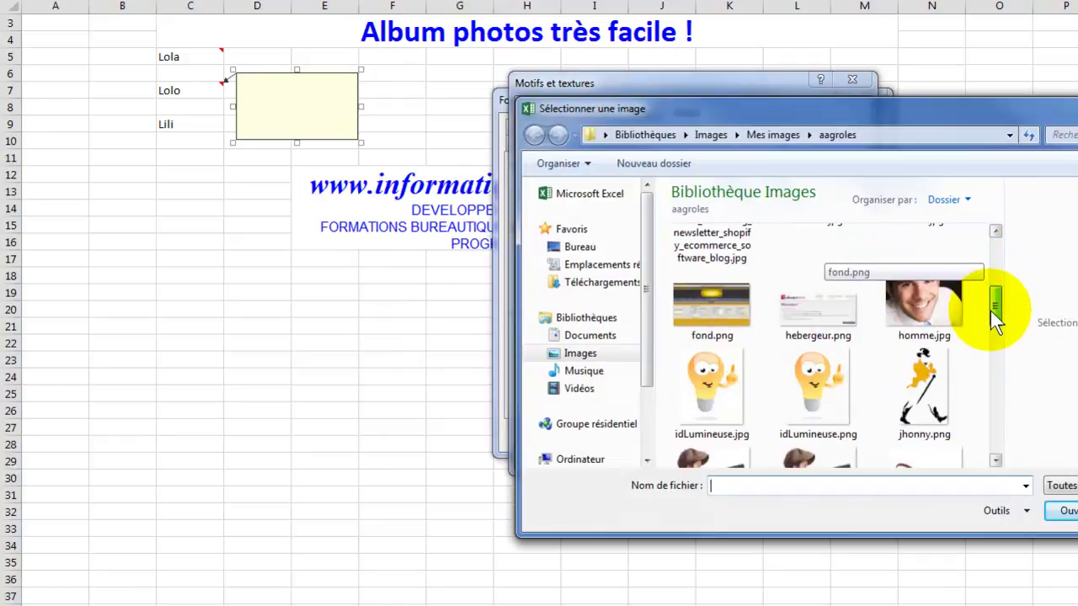
left_click(946, 305)
double_click(950, 314)
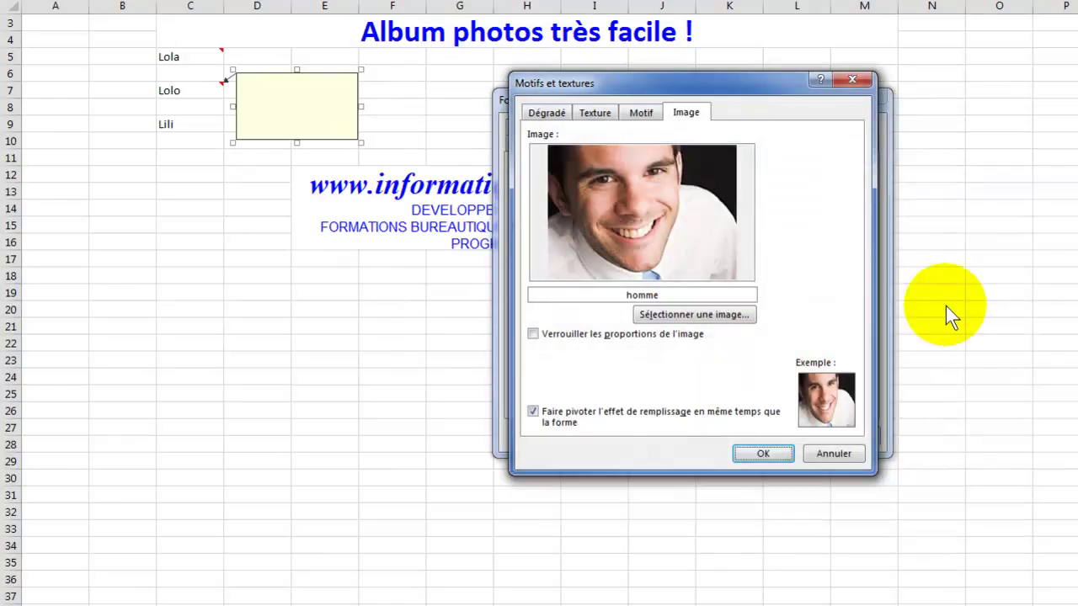
left_click(756, 458)
- Apply the homme.jpg fill, stretch Lolo's comment to about M34, then hide it
left_click(787, 436)
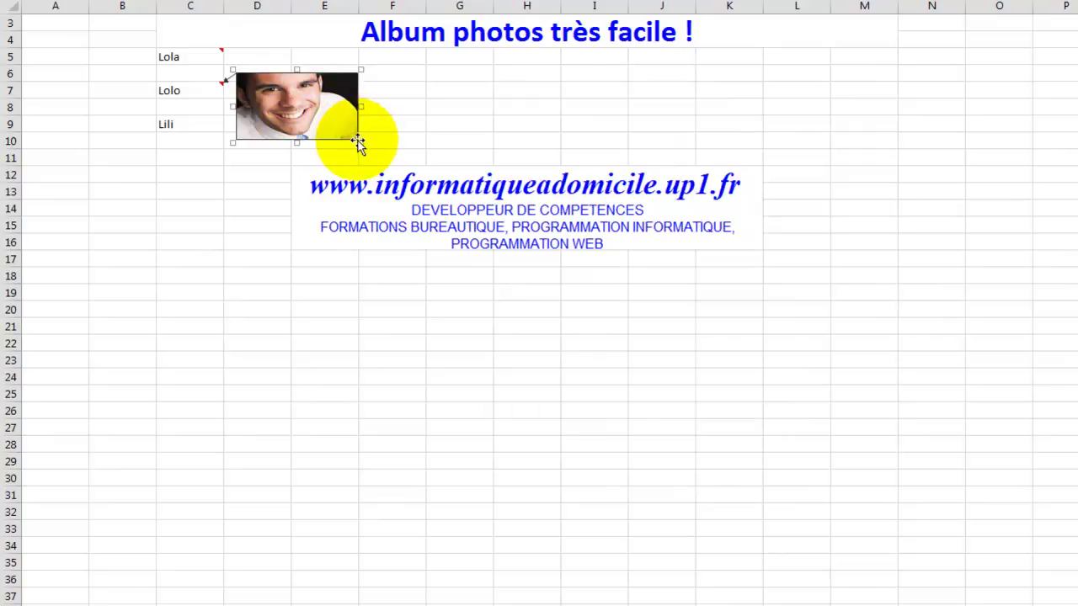
mouse_move(362, 144)
left_mouse_down()
mouse_move(852, 370)
mouse_move(888, 506)
mouse_move(882, 559)
mouse_move(903, 558)
left_mouse_up()
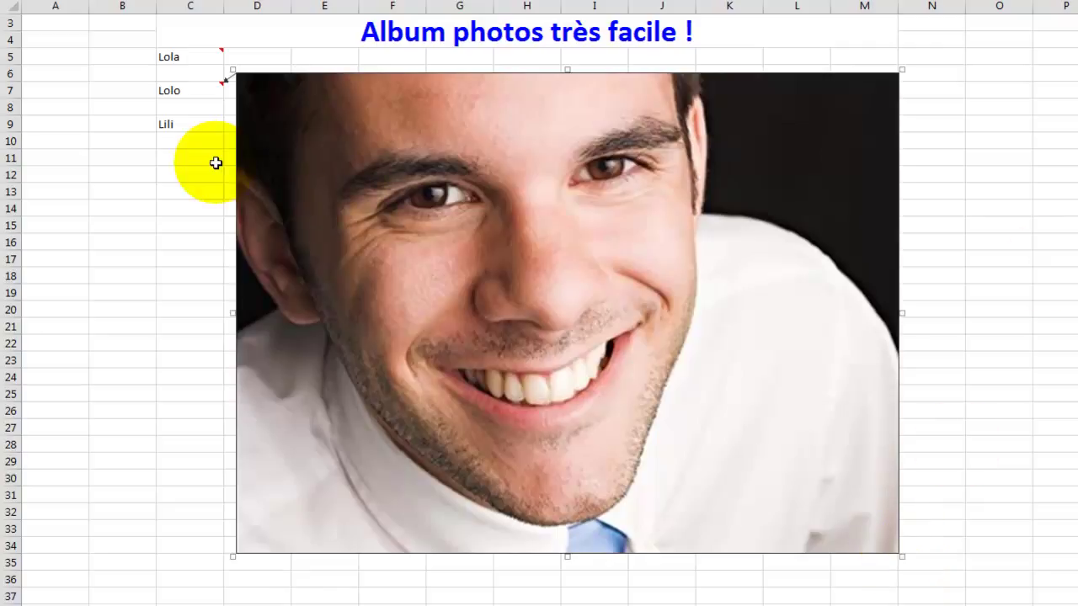
left_click(173, 126)
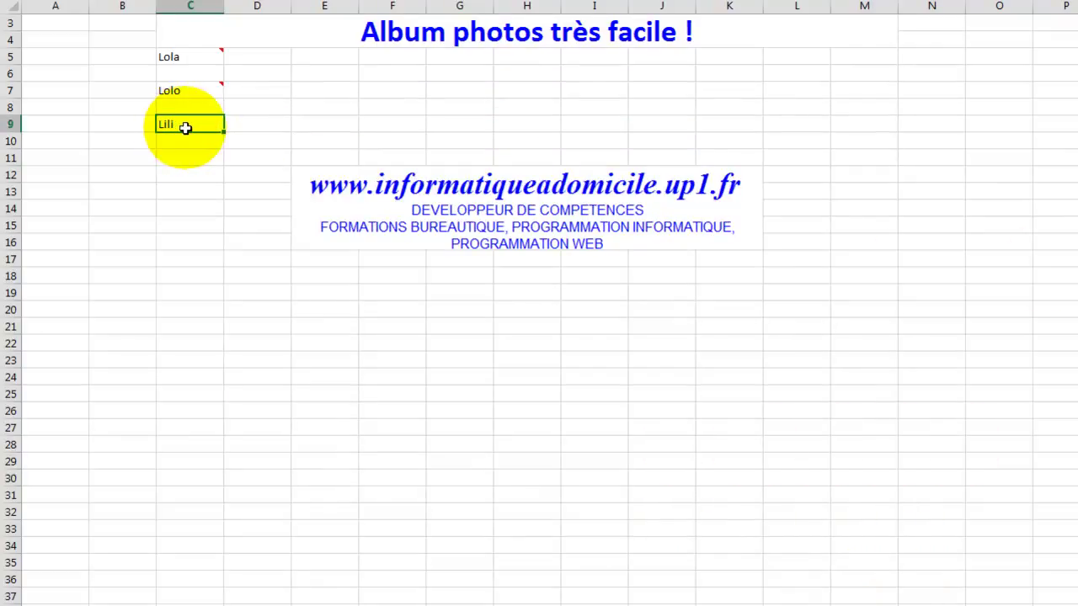
- Insert a comment on the Lili cell C9 and select its 'Formation:' text
right_click(185, 127)
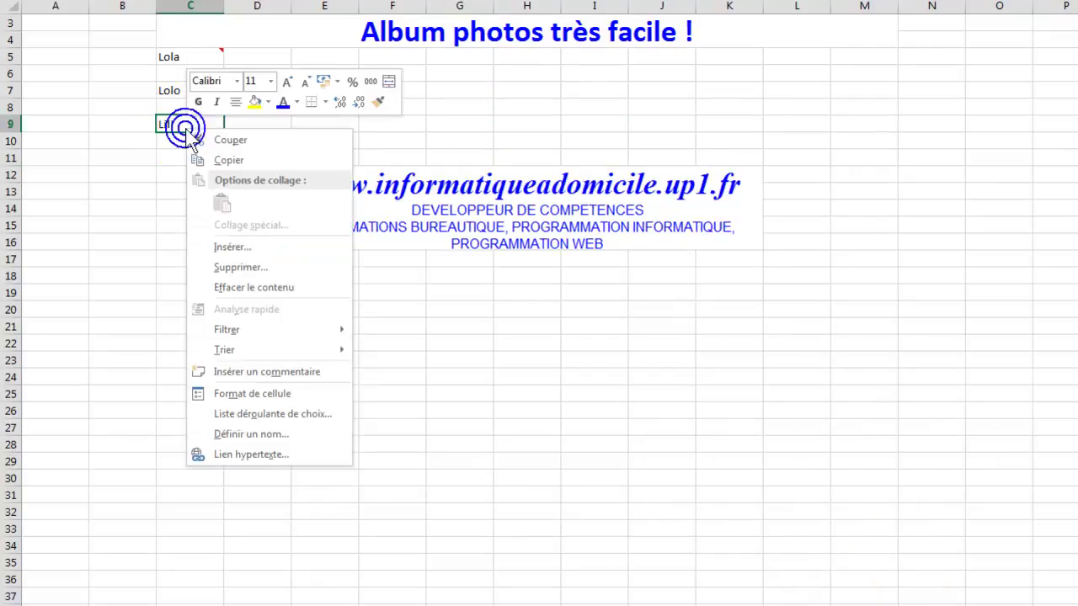
left_click(263, 375)
left_click_drag(311, 133, 229, 114)
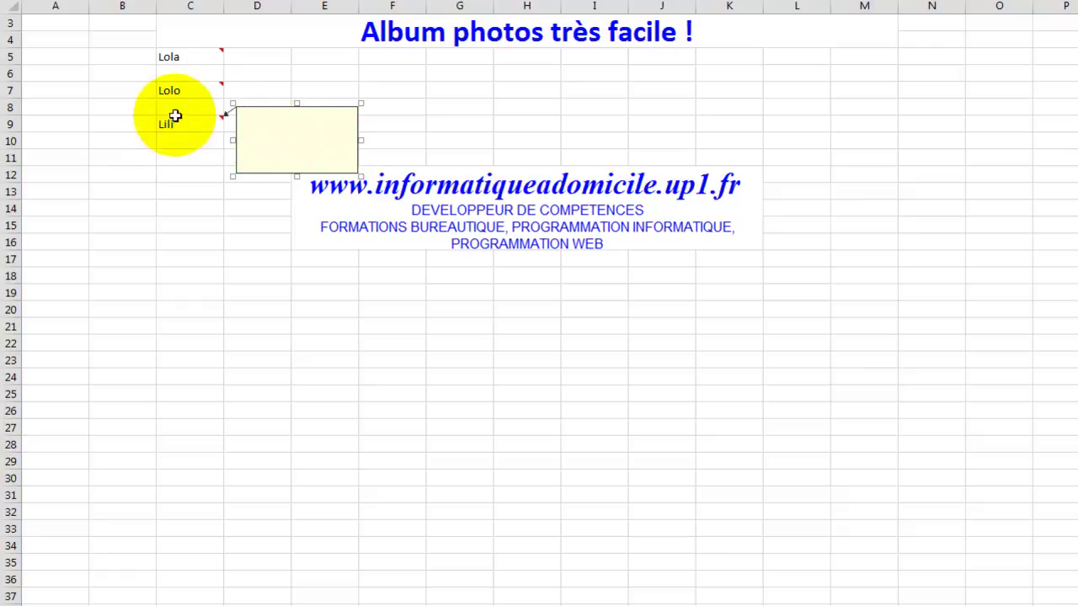
- Fill Lili's comment with the vis_droit.jpg photo through Motifs et textures > Image
right_click(281, 175)
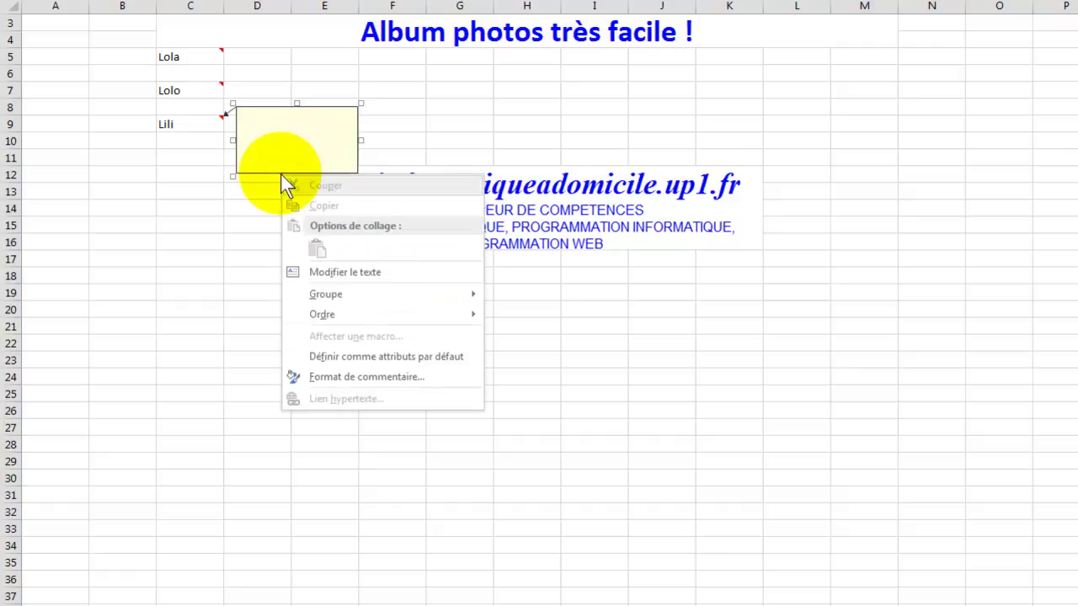
left_click(374, 376)
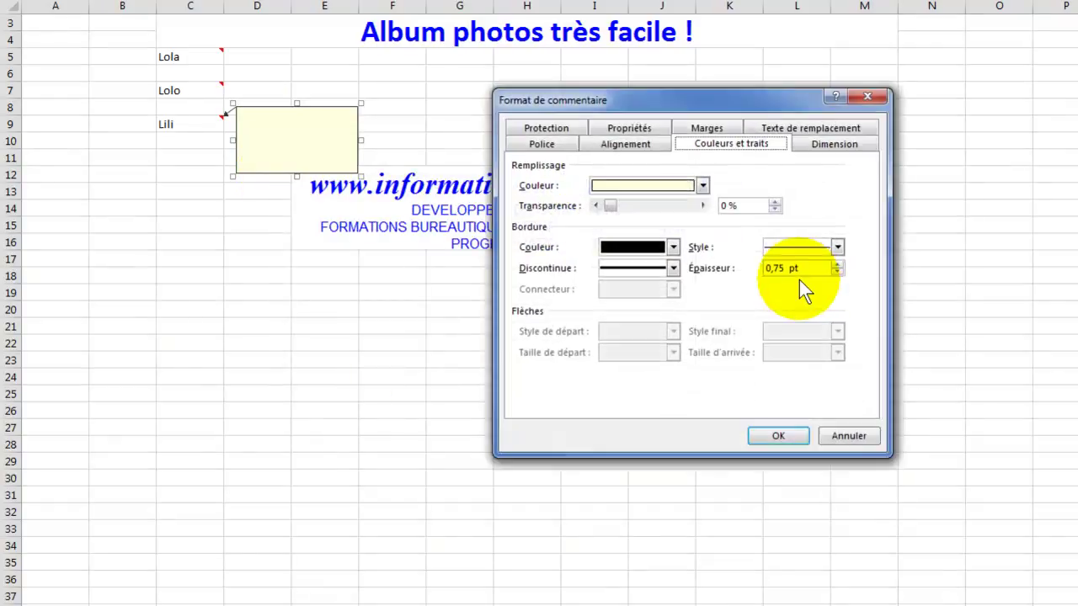
left_click(702, 186)
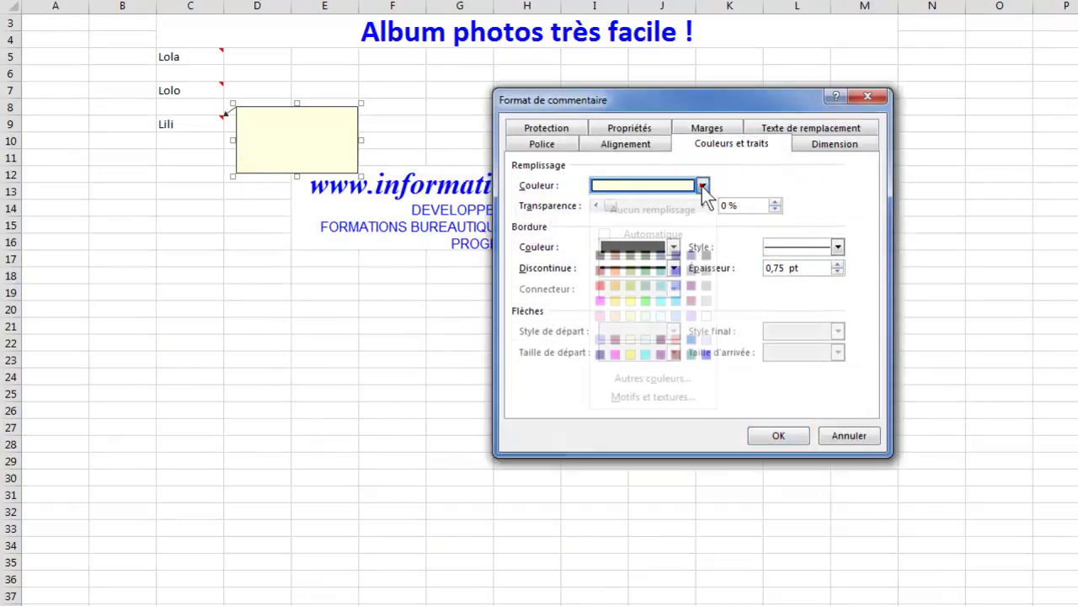
left_click(638, 397)
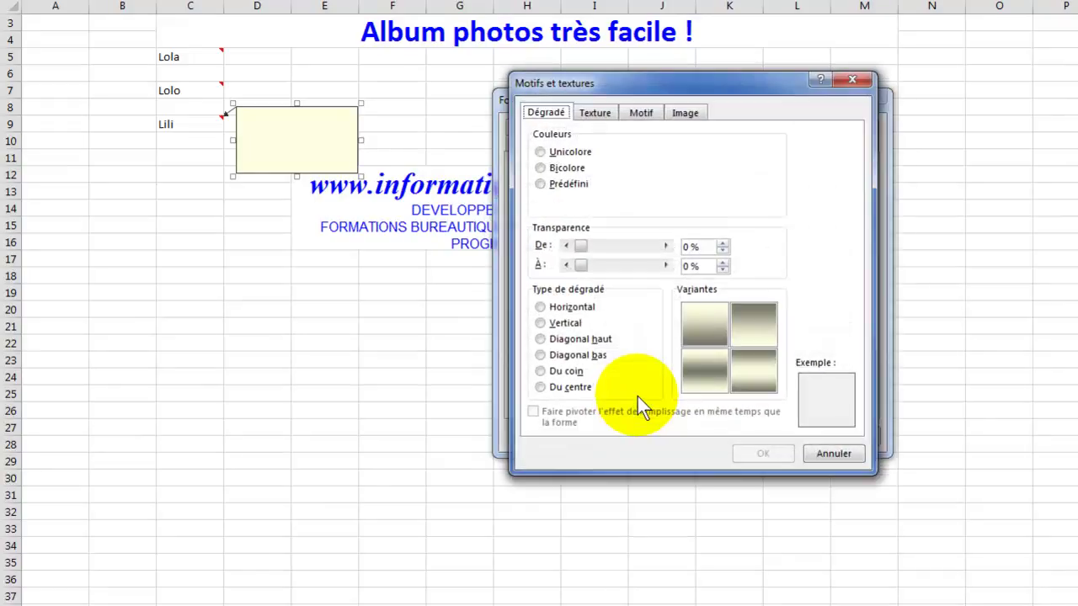
left_click(686, 113)
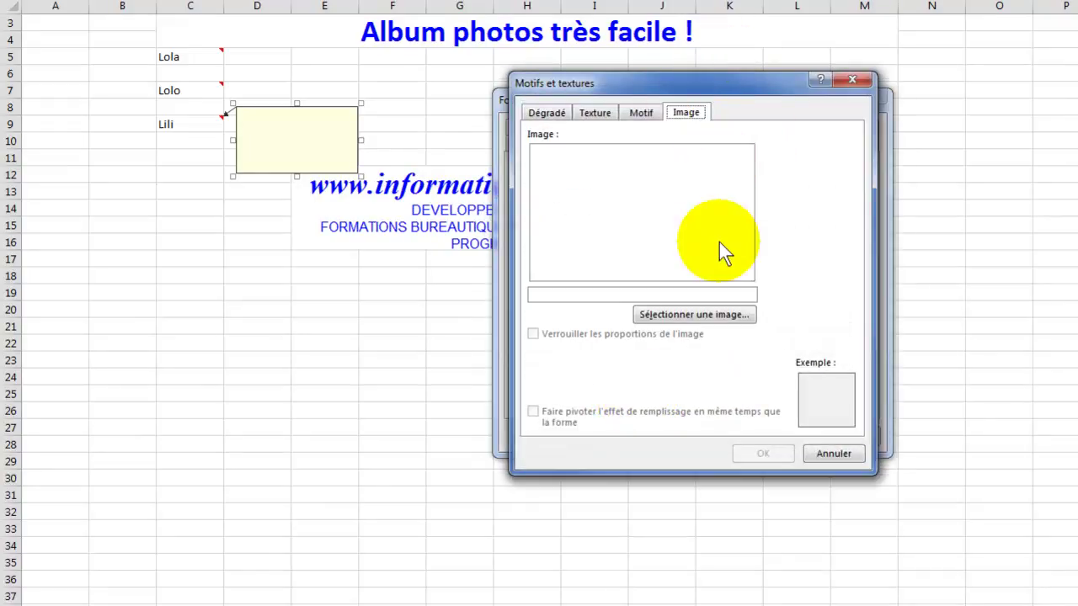
left_click(698, 312)
left_click(643, 177)
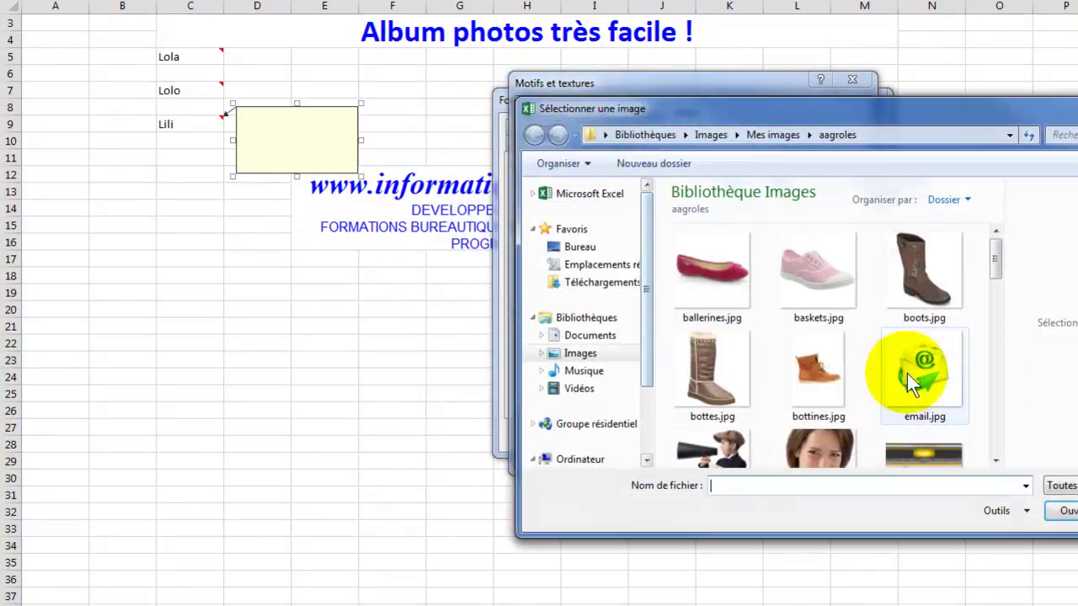
left_click_drag(994, 258, 989, 423)
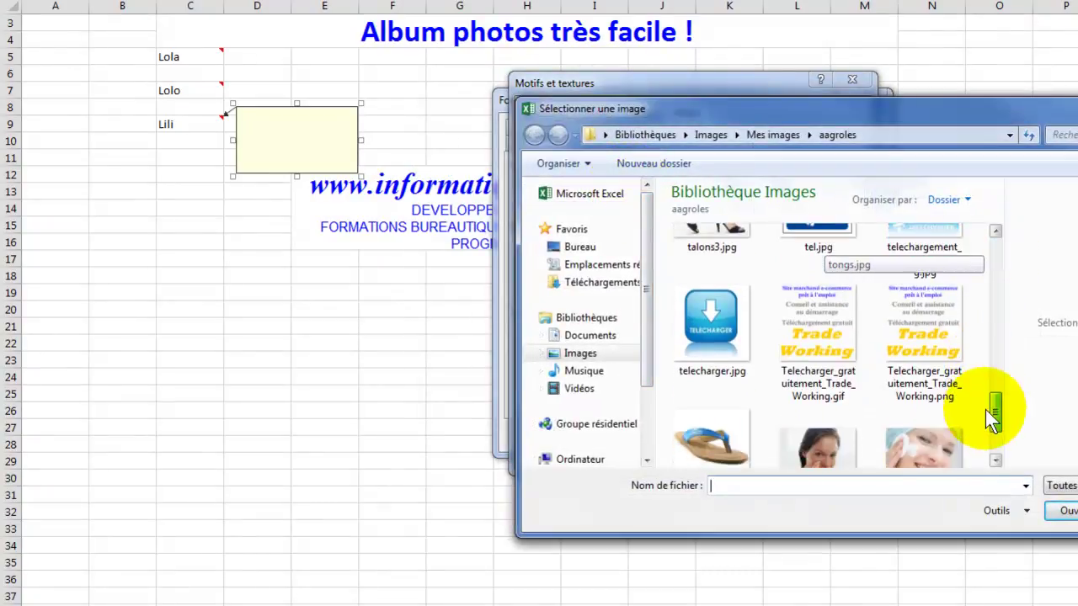
left_click(819, 327)
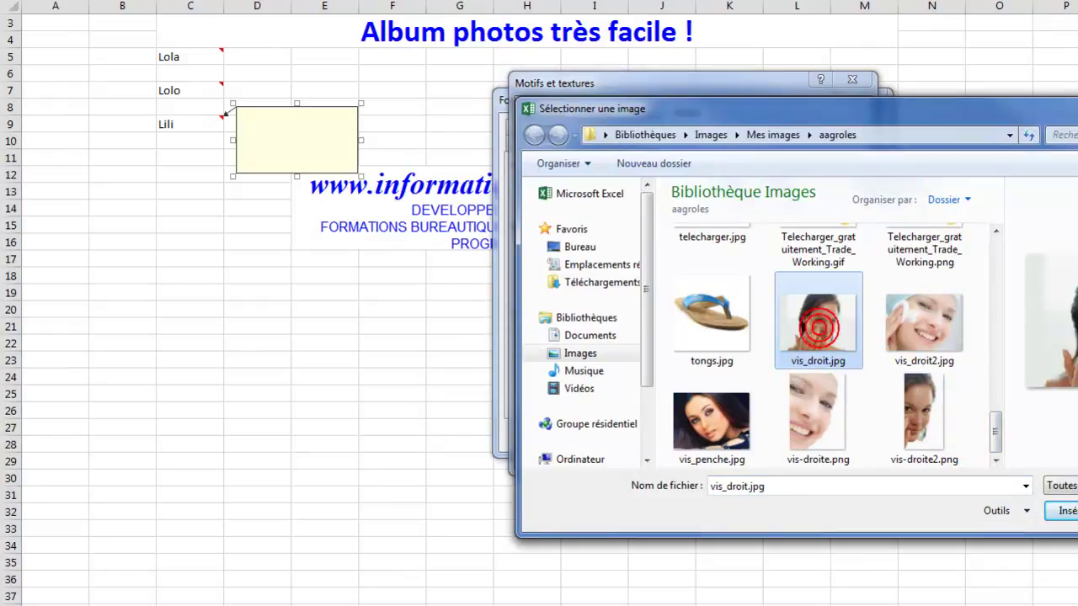
left_click(1066, 511)
left_click(767, 454)
left_click(770, 442)
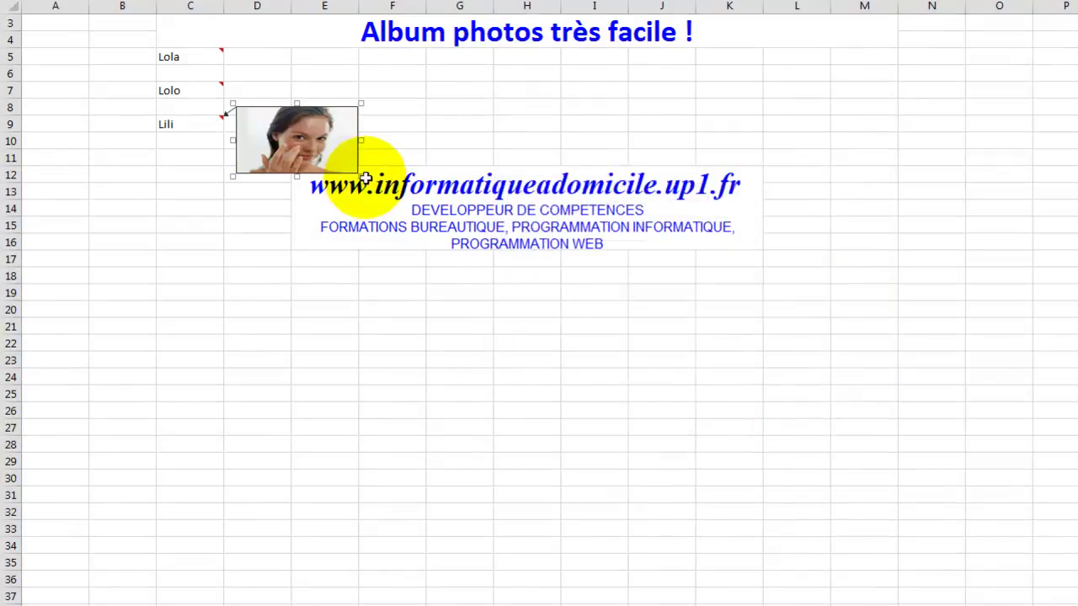
- Stretch Lili's photo comment to about M34 and hide it by clicking C18
mouse_move(357, 176)
left_mouse_down()
mouse_move(614, 342)
mouse_move(888, 537)
mouse_move(897, 556)
left_mouse_up()
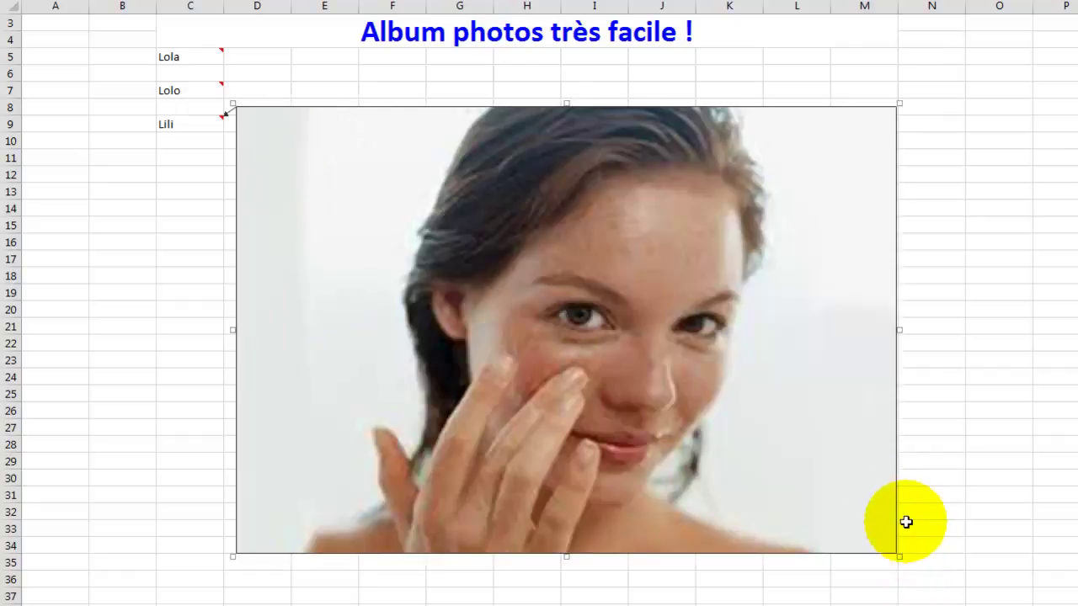
left_click(179, 271)
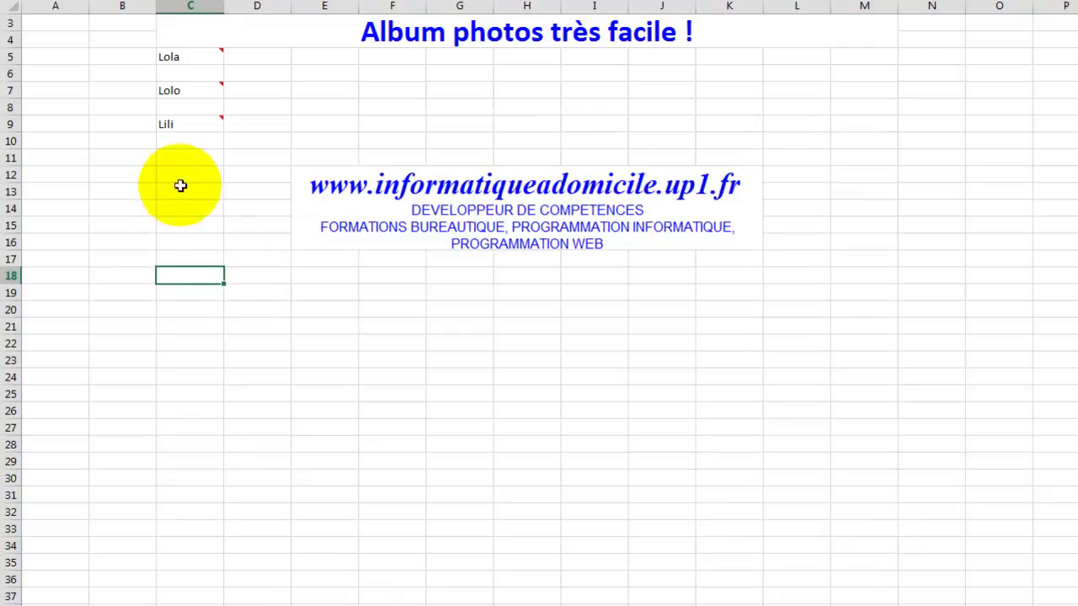